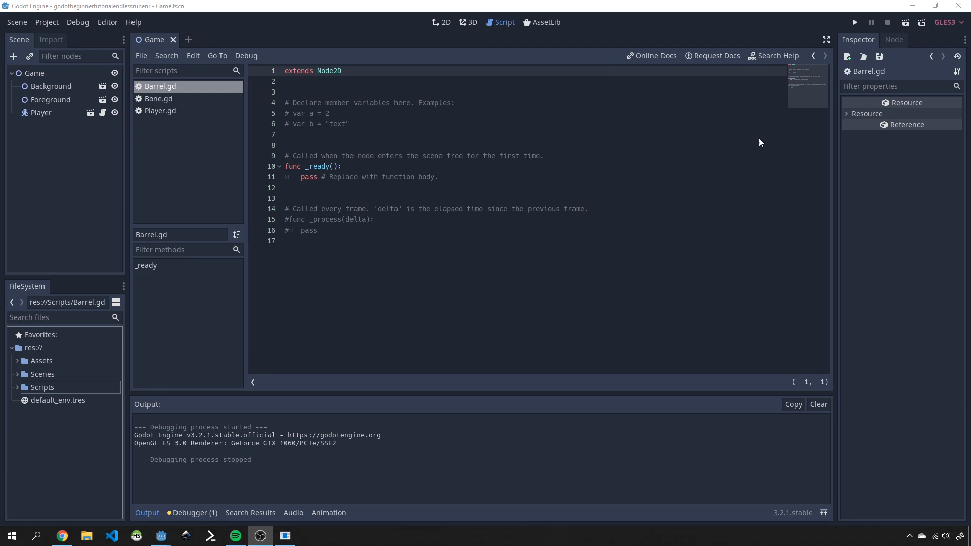
Switch back to the Godot Engine window with the Game scene open.
key(alt+Tab)
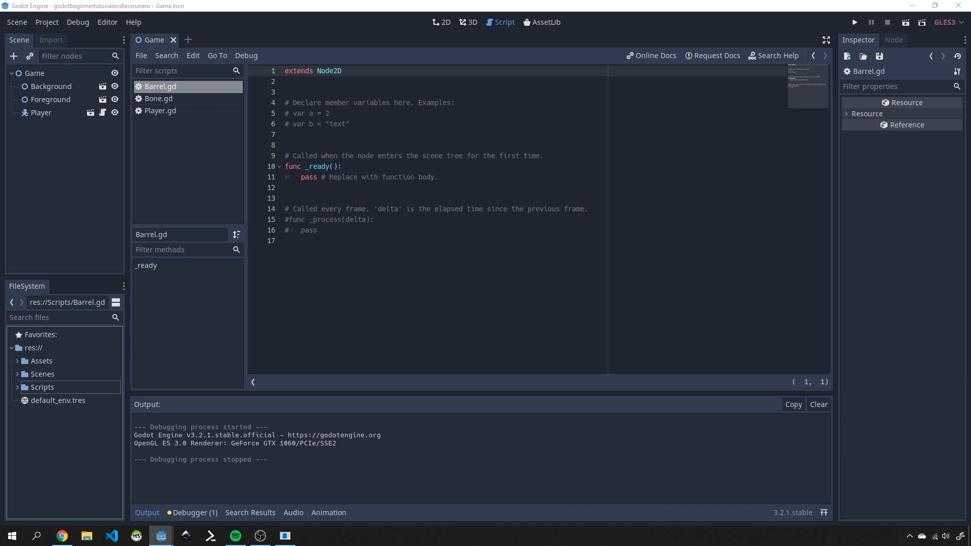
Create a new 2D scene and rename its Node2D root to Spawner.
click(187, 39)
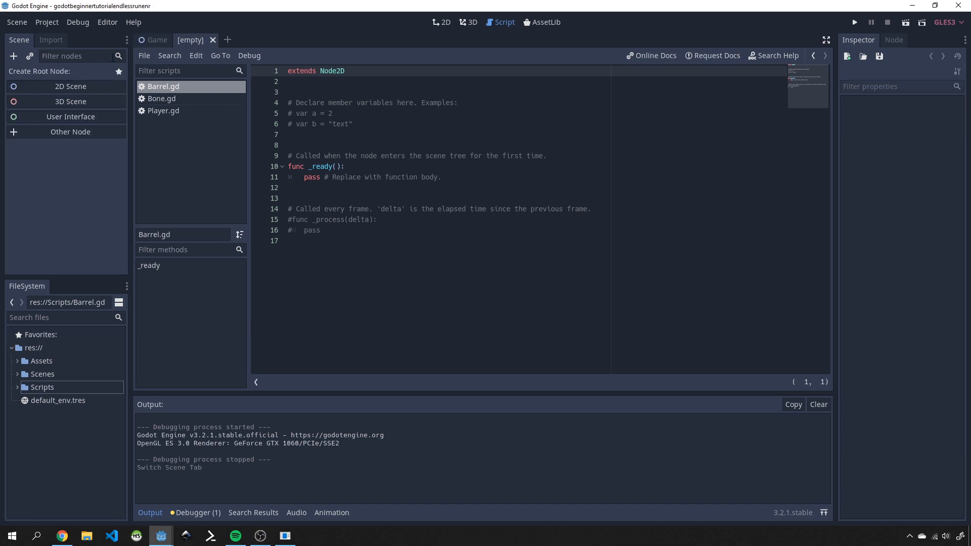
click(65, 87)
right_click(57, 75)
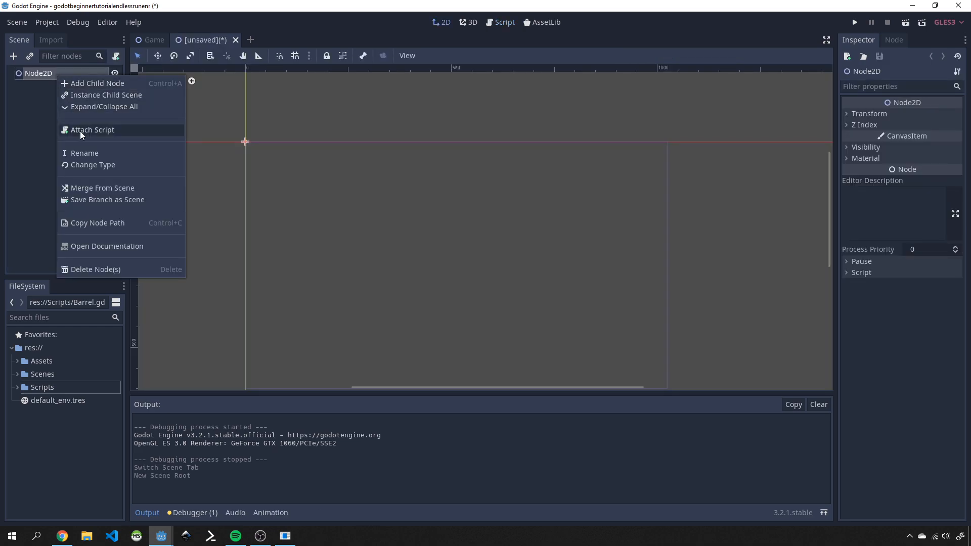
click(84, 151)
text(Spa)
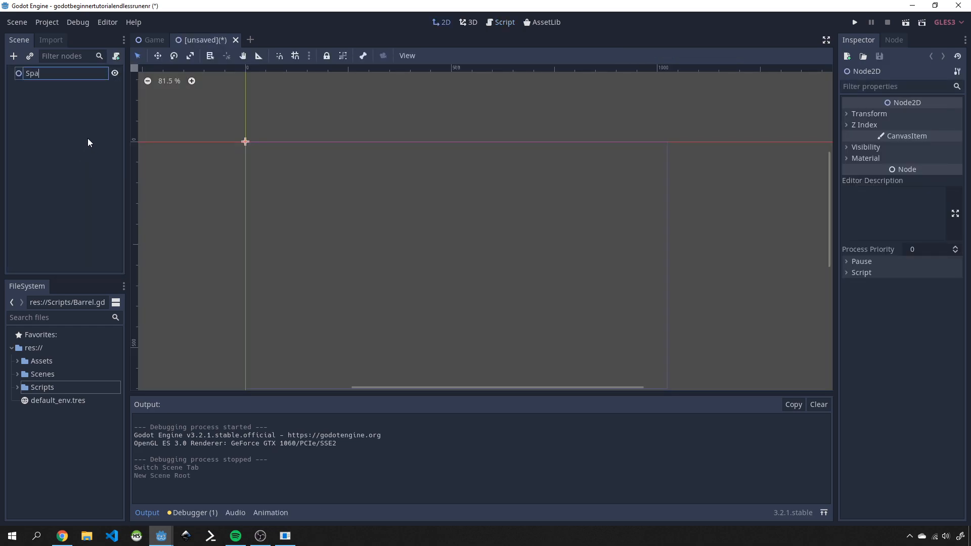
text(wner)
key(Return)
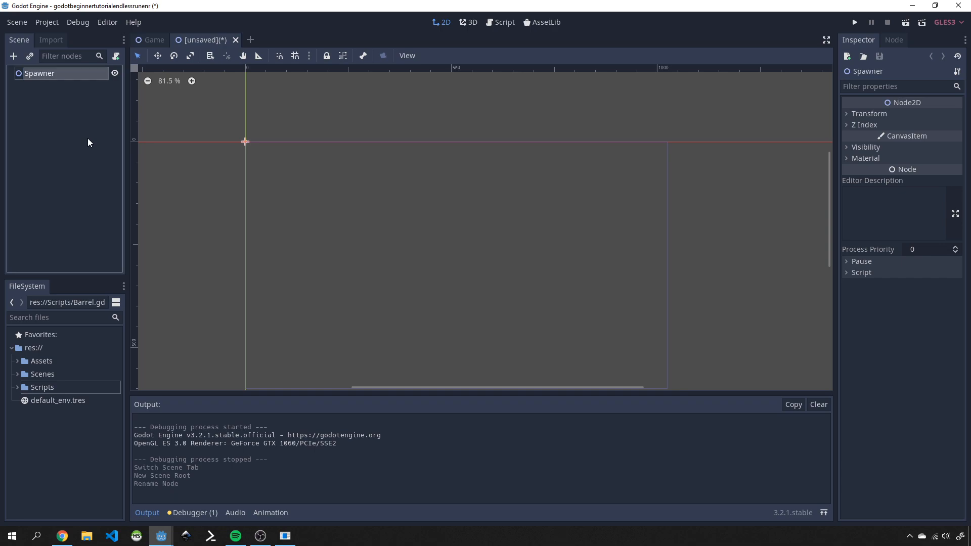
Save the scene as Spawner.tscn inside a new Spawners folder under Scenes.
key(ctrl+s)
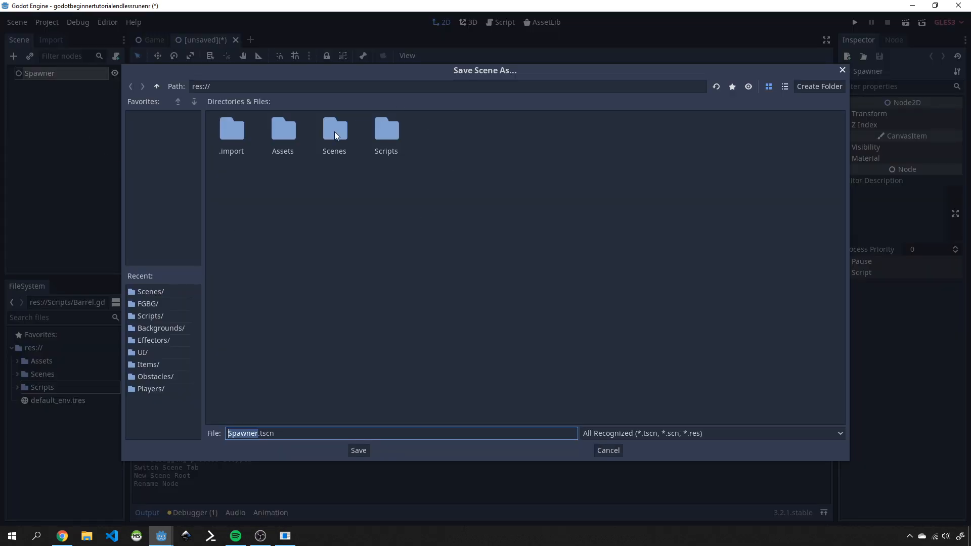
double_click(335, 131)
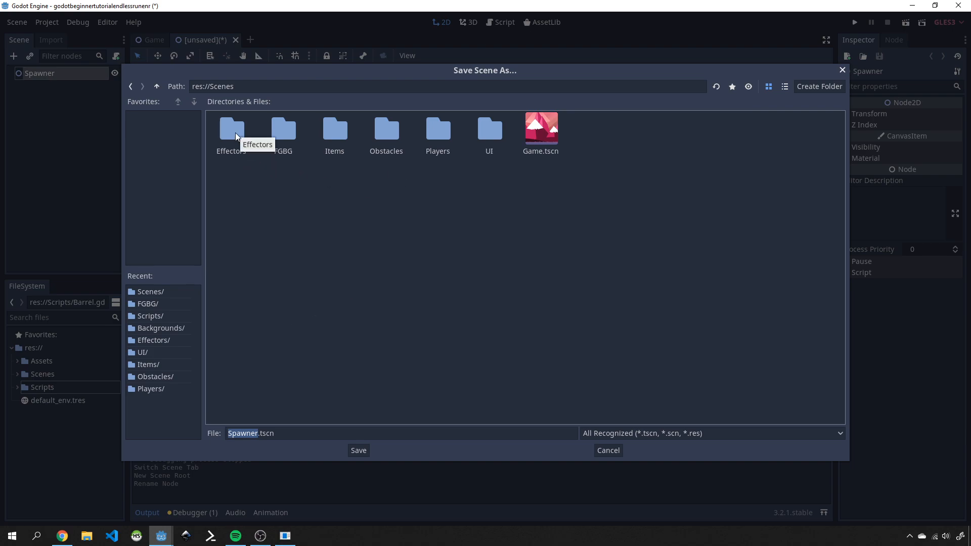
click(811, 90)
text(Spa)
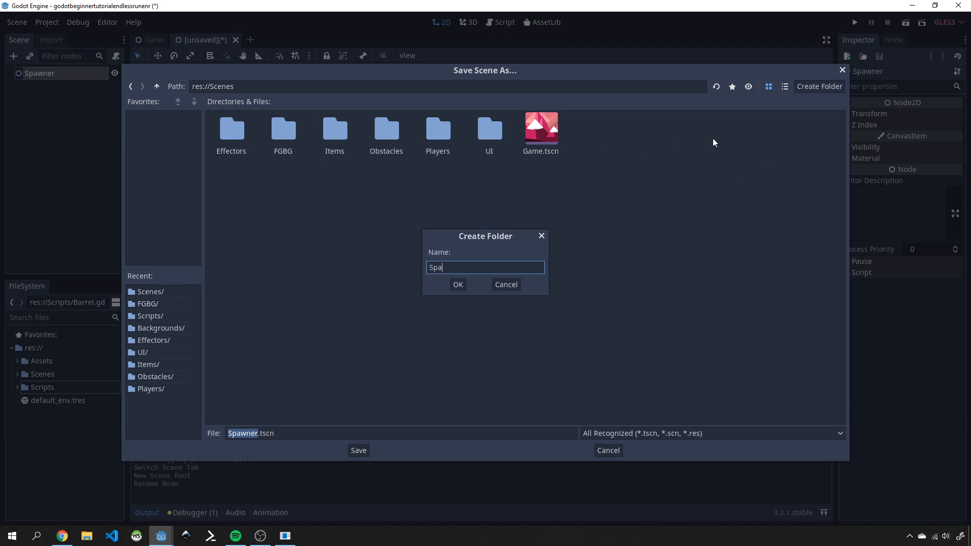
text(wners)
key(Return)
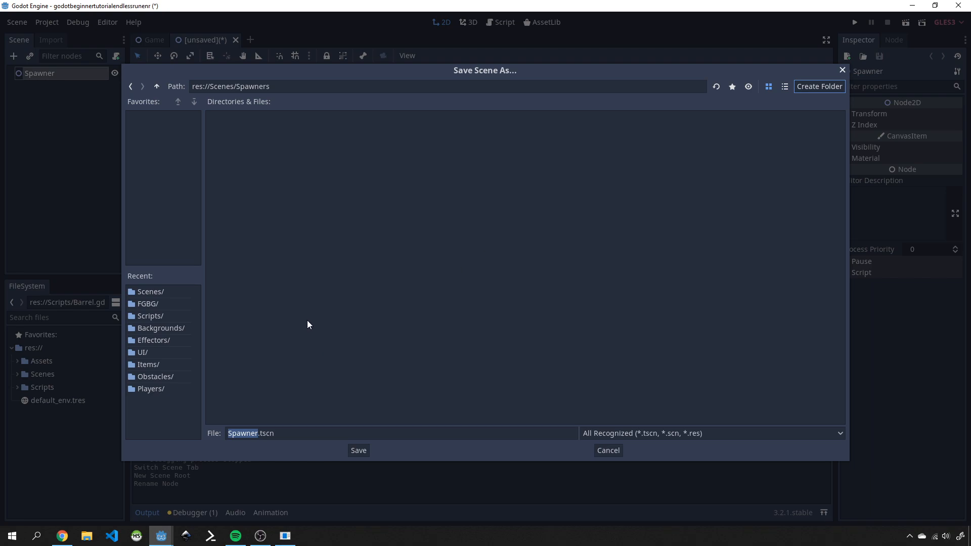
click(358, 451)
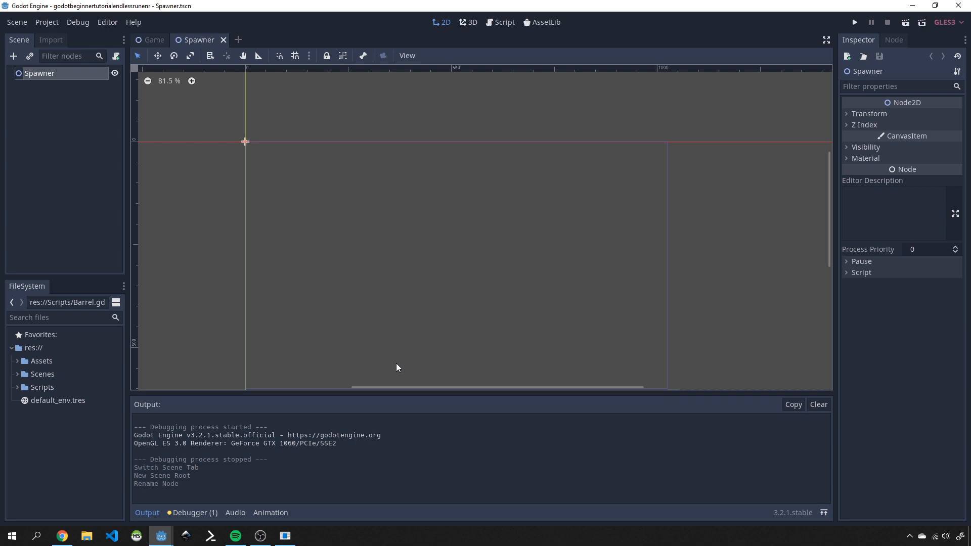
Attach a new Spawner.gd script to the Spawner node, stored in res://Scripts.
click(117, 55)
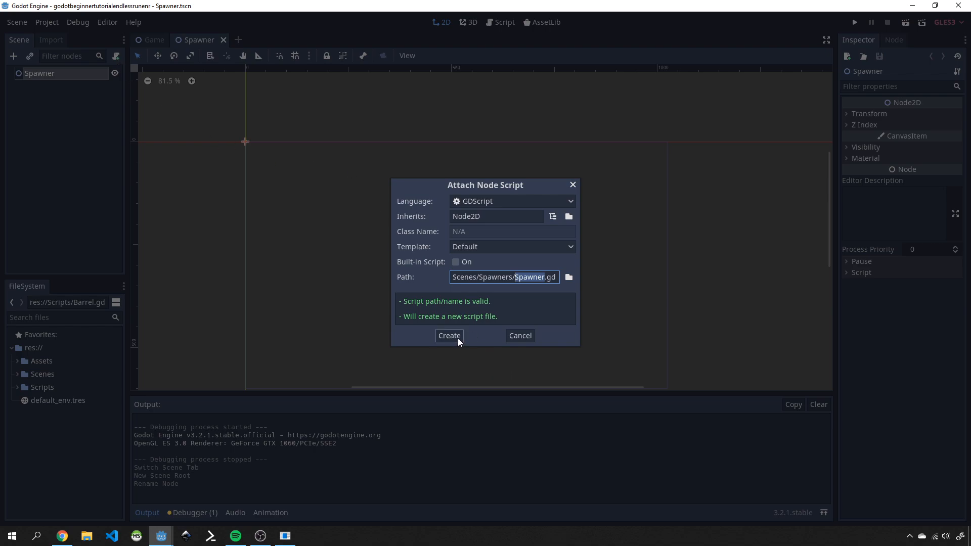
click(569, 277)
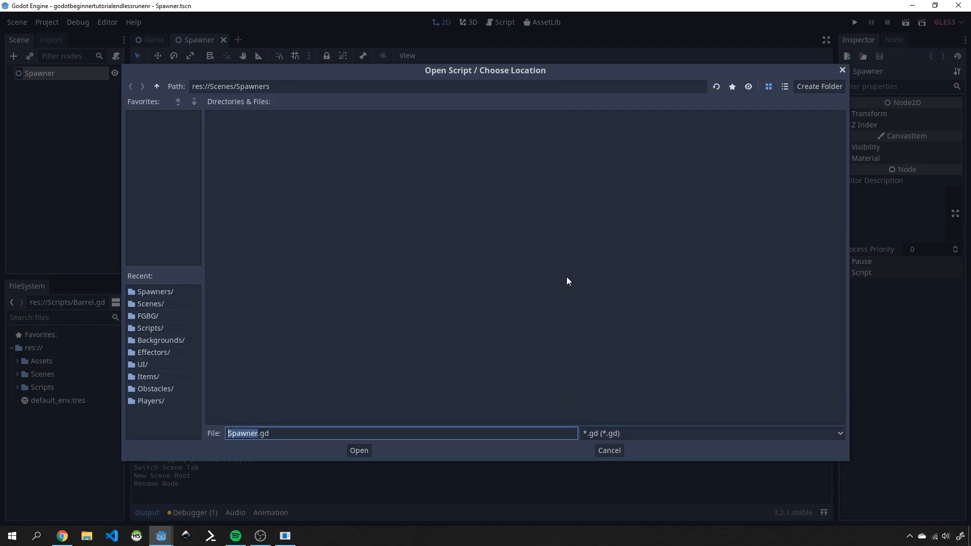
click(158, 86)
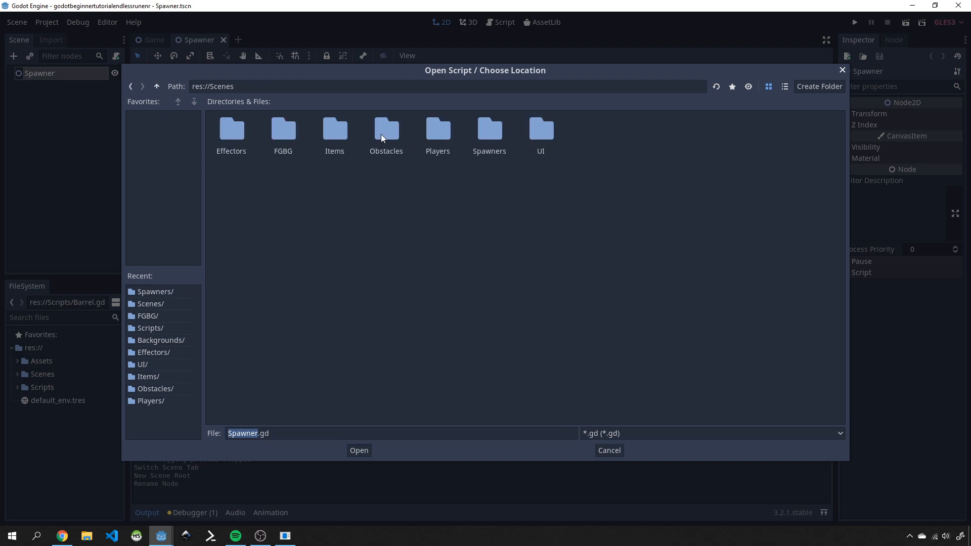
click(156, 86)
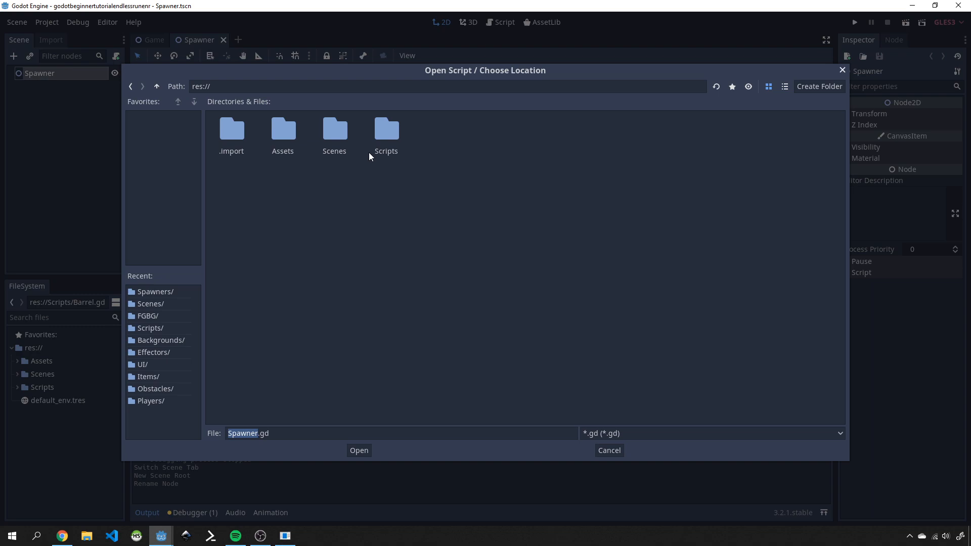
double_click(391, 130)
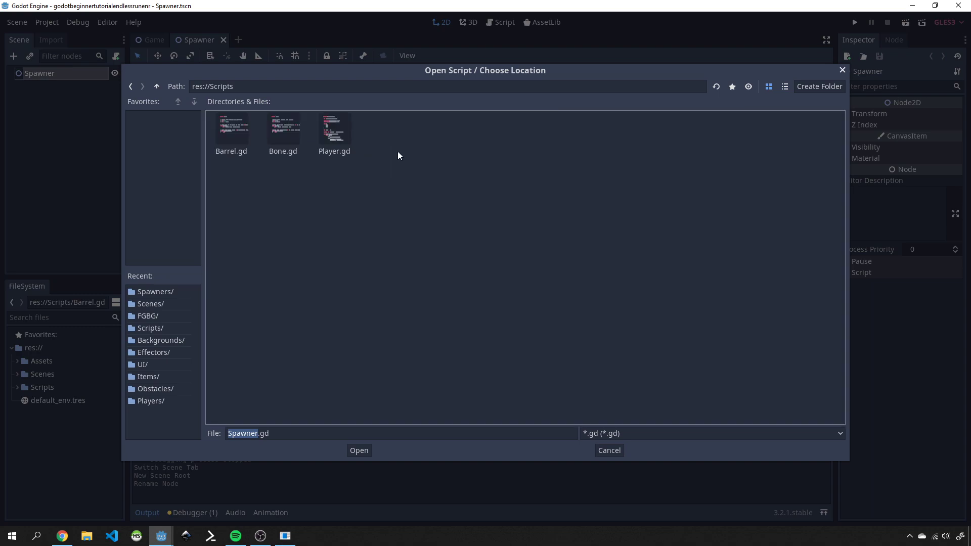
click(360, 451)
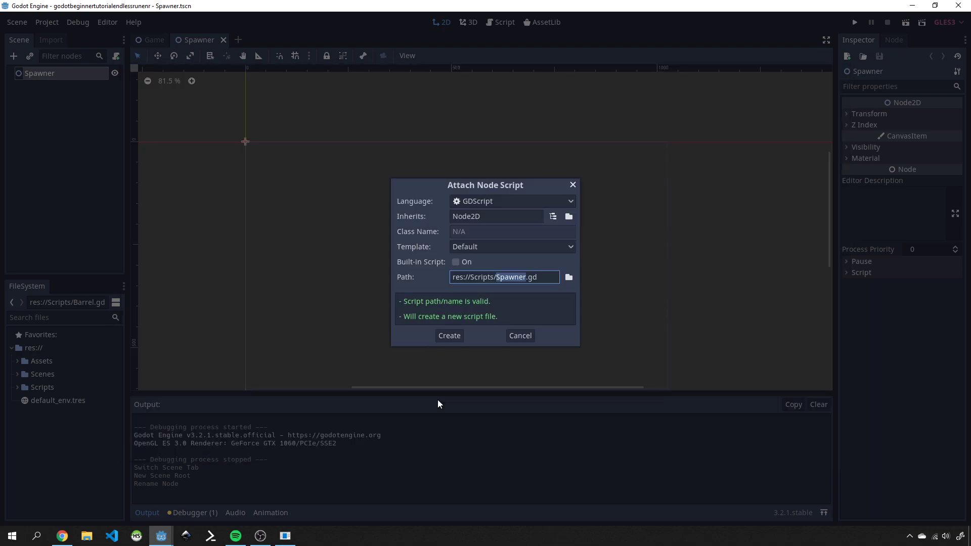
click(453, 336)
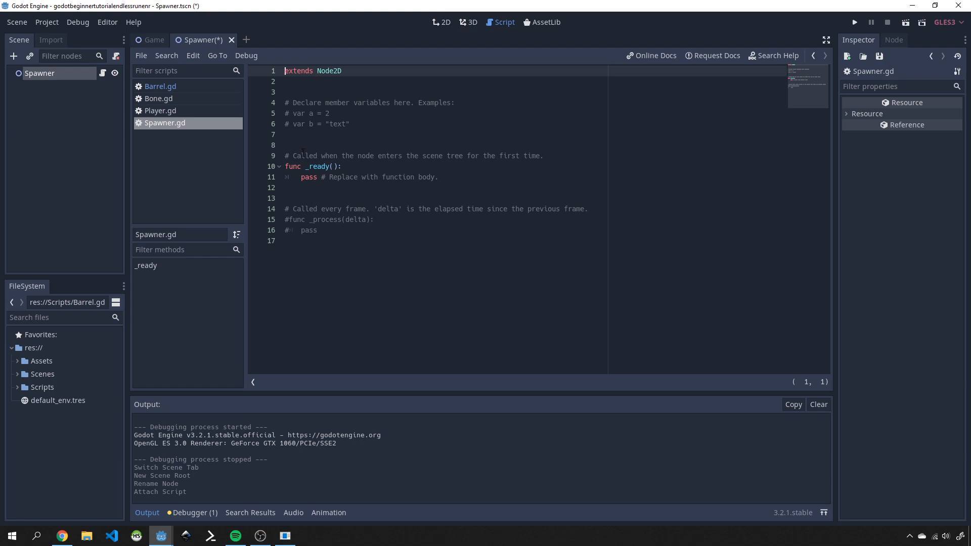
Add a Timer child node under Spawner and enable its Autostart property.
right_click(41, 73)
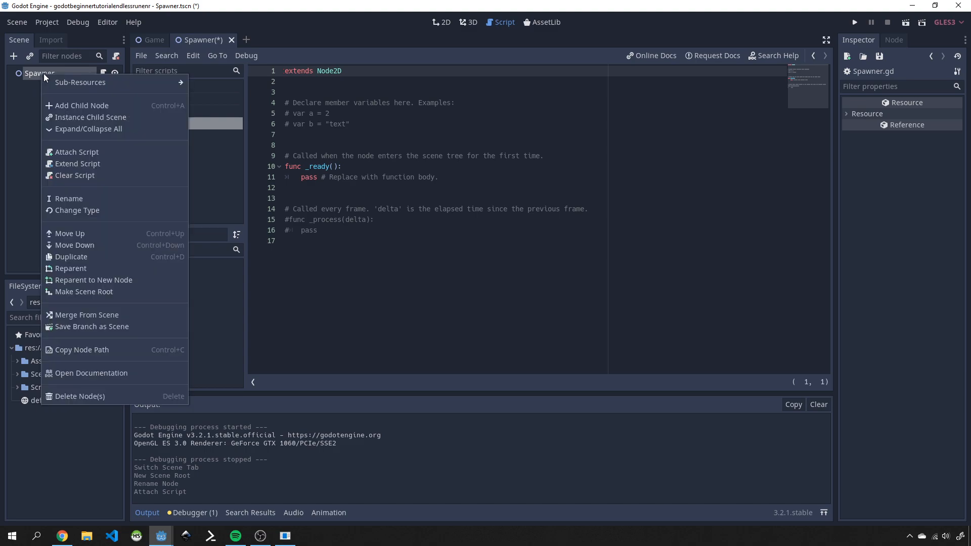
click(75, 106)
text(time)
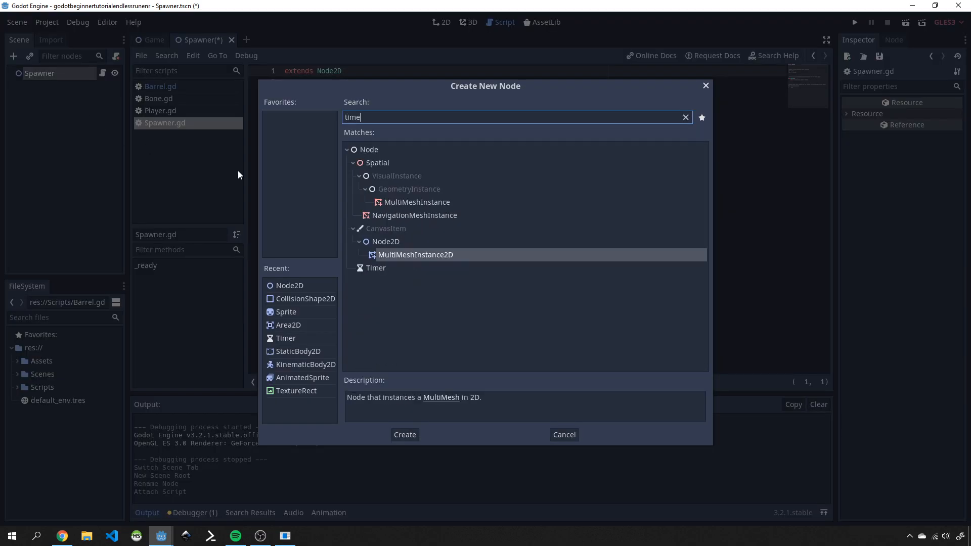
text(r)
key(Return)
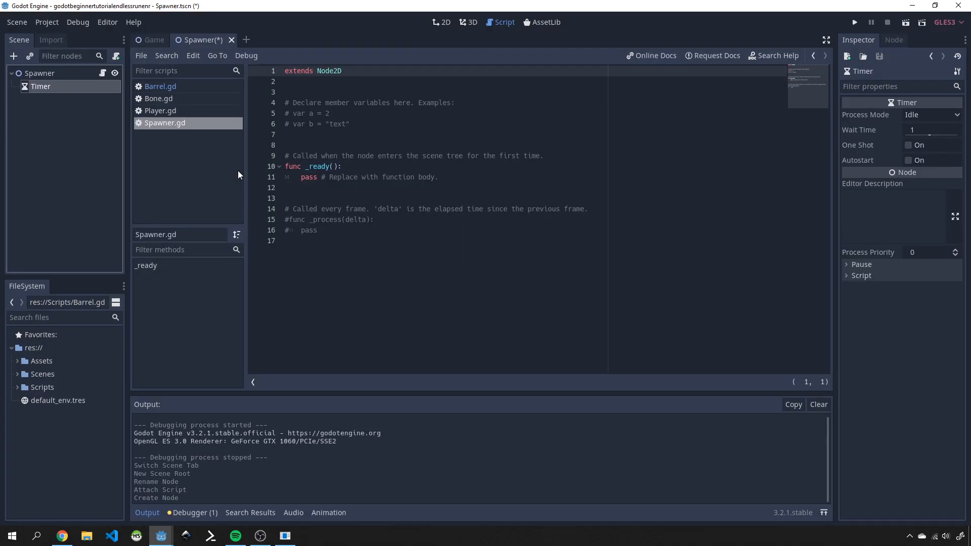
click(908, 160)
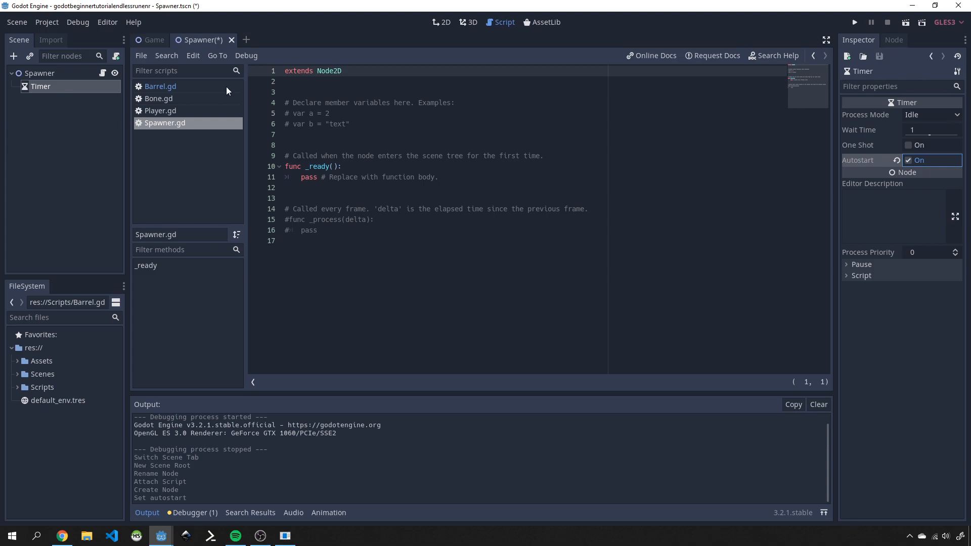
Replace the template code with an export (Array, PackedScene) var scenes line.
click(338, 91)
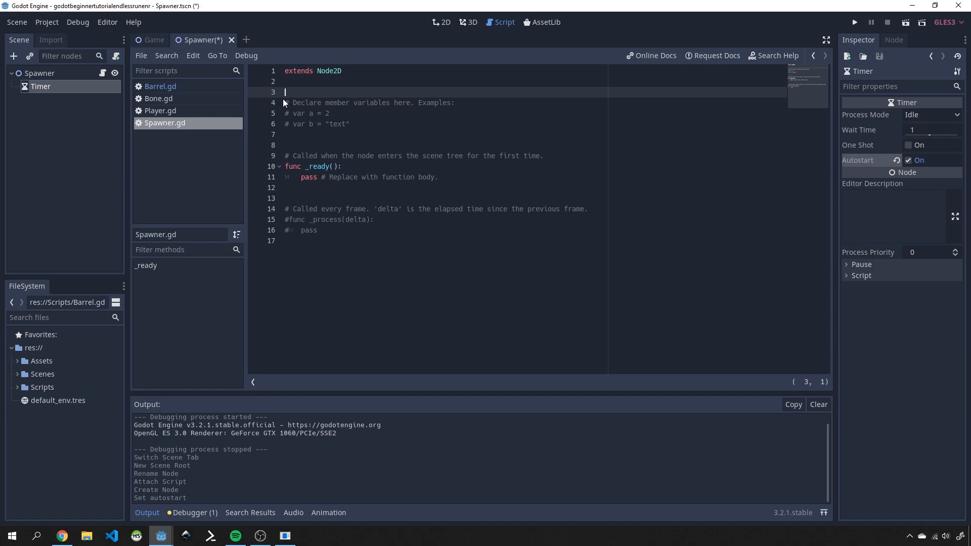
drag(337, 92, 588, 241)
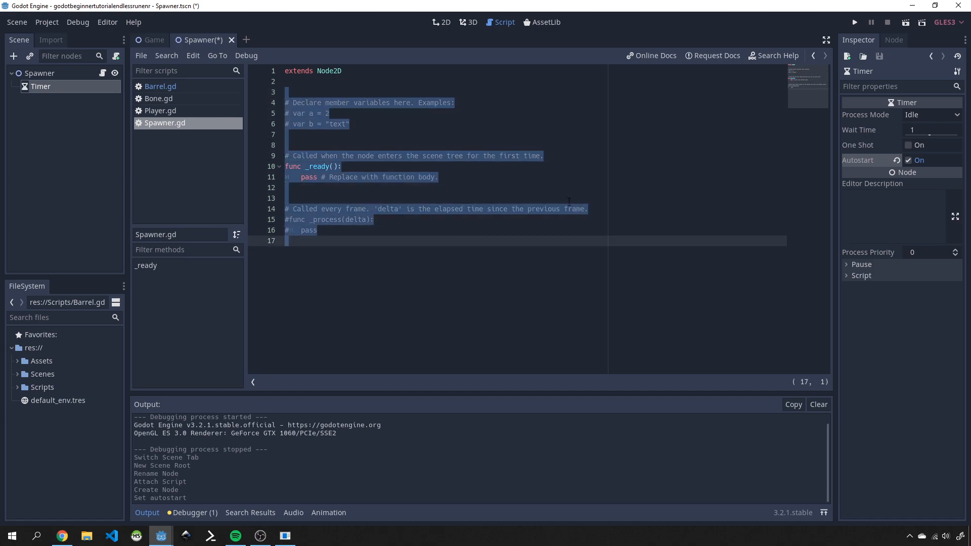
key(BackSpace)
key(BackSpace)
key(Return)
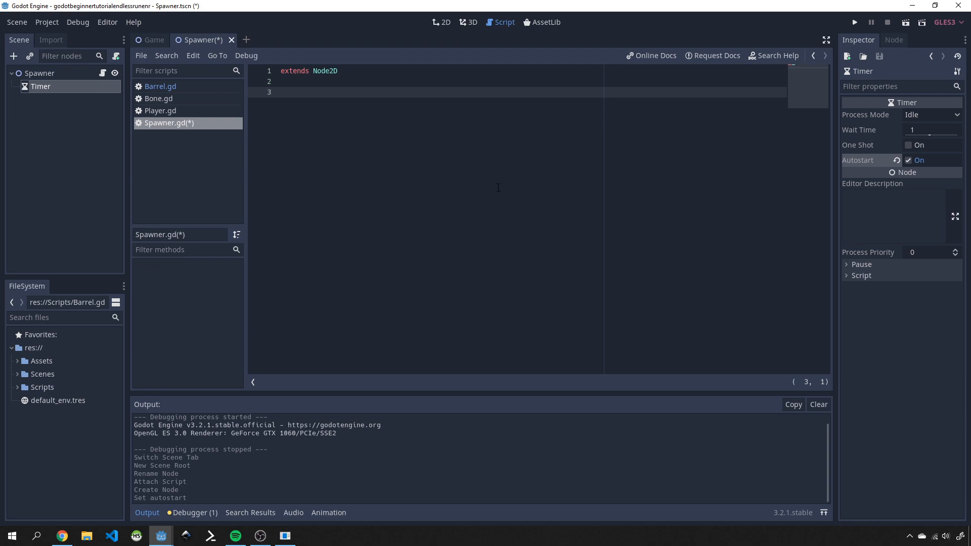
text(export )
text((A)
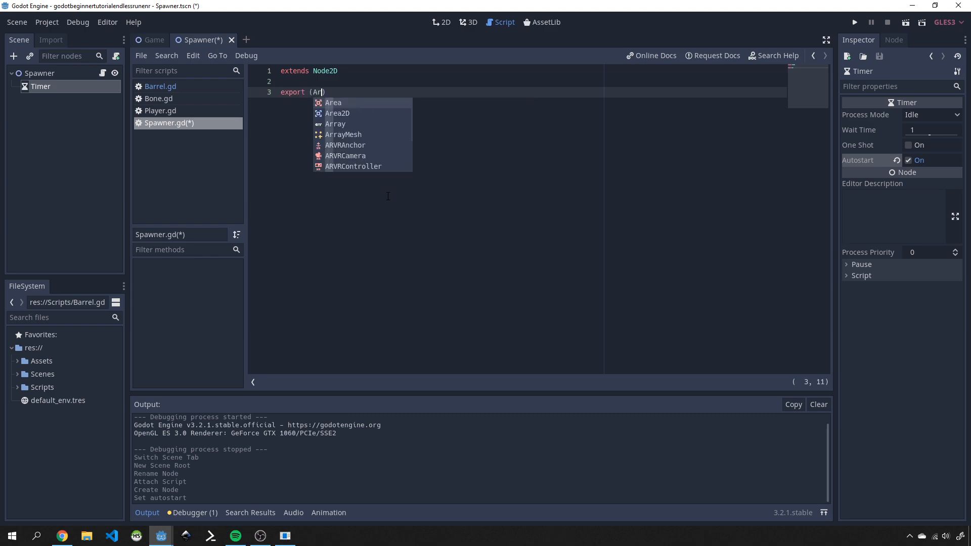
text(rray,)
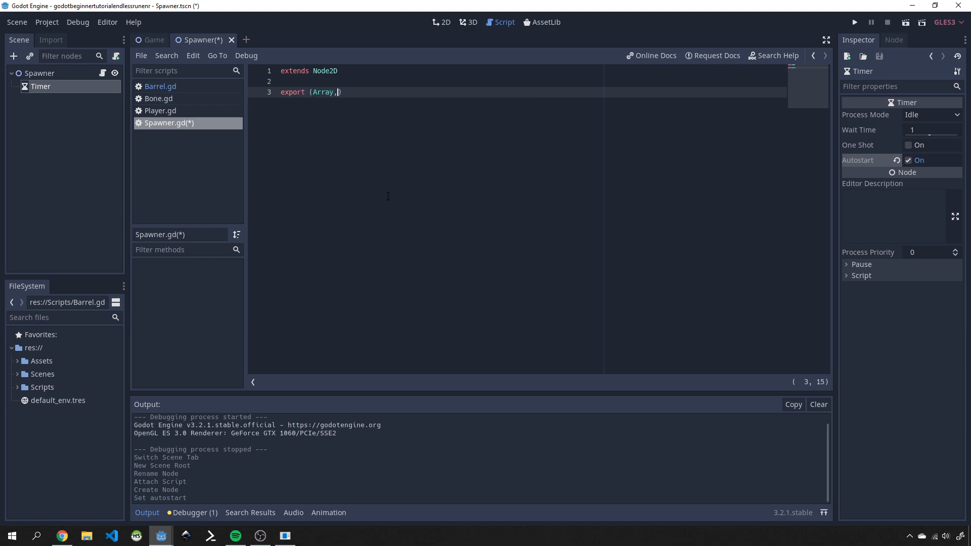
text(PackedS)
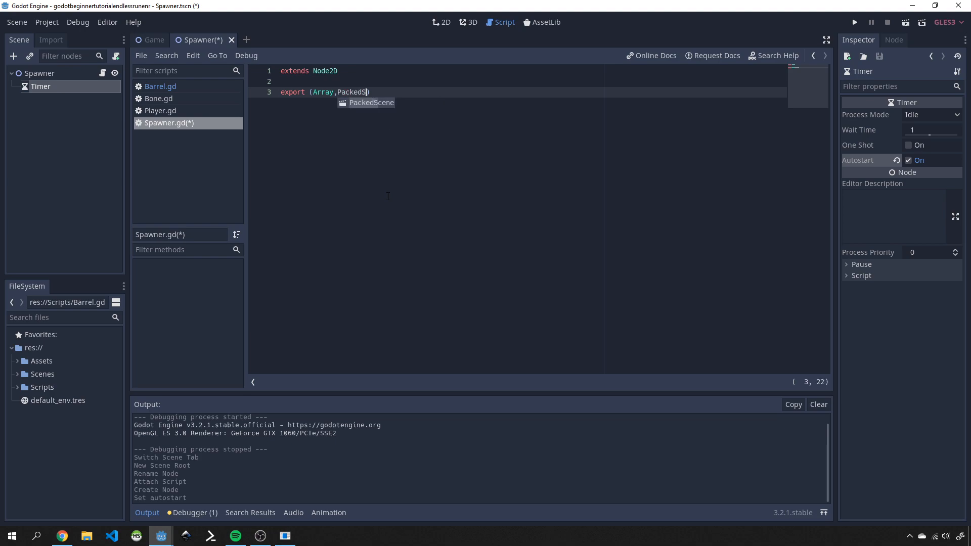
text(cene)
key(Return)
key(BackSpace)
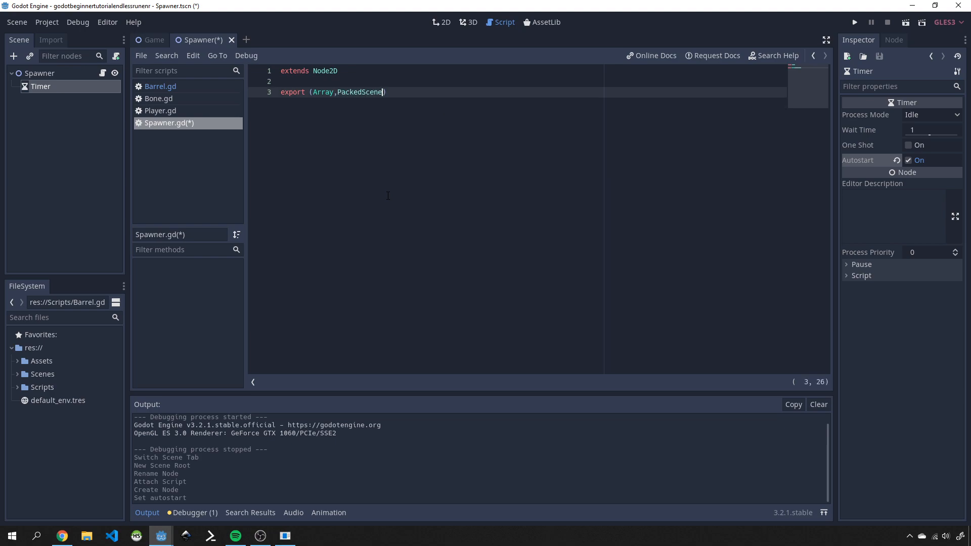
key(Right)
text(var sce)
text(nes)
Add random_scene as a RandomNumberGenerator and selected_scene_index = 0, then save the script.
key(Return)
key(Return)
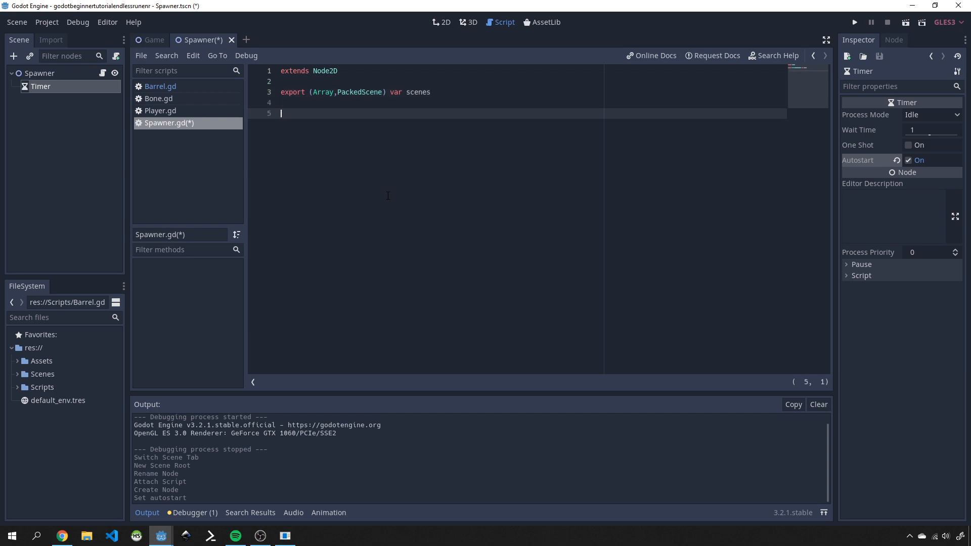
text(var )
text(random_s)
text(cene = )
text(Ran)
key(Return)
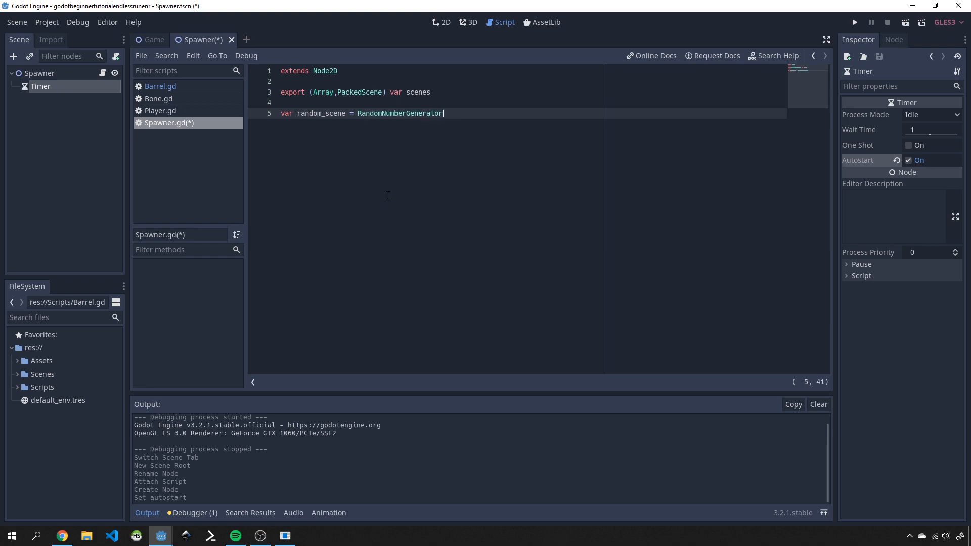
text(.new())
key(Return)
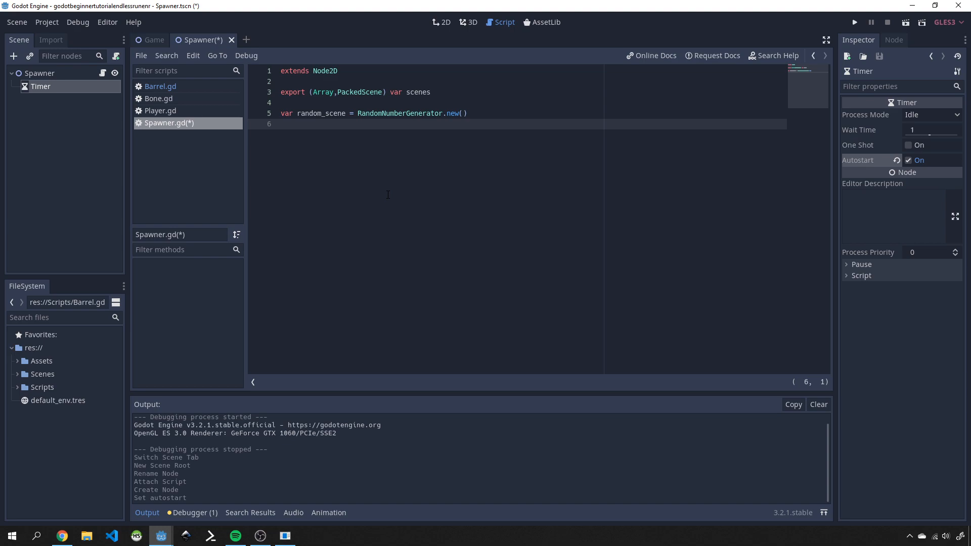
text(var )
text(selected_)
text(scen)
text(e_index = )
text(0)
key(ctrl+s)
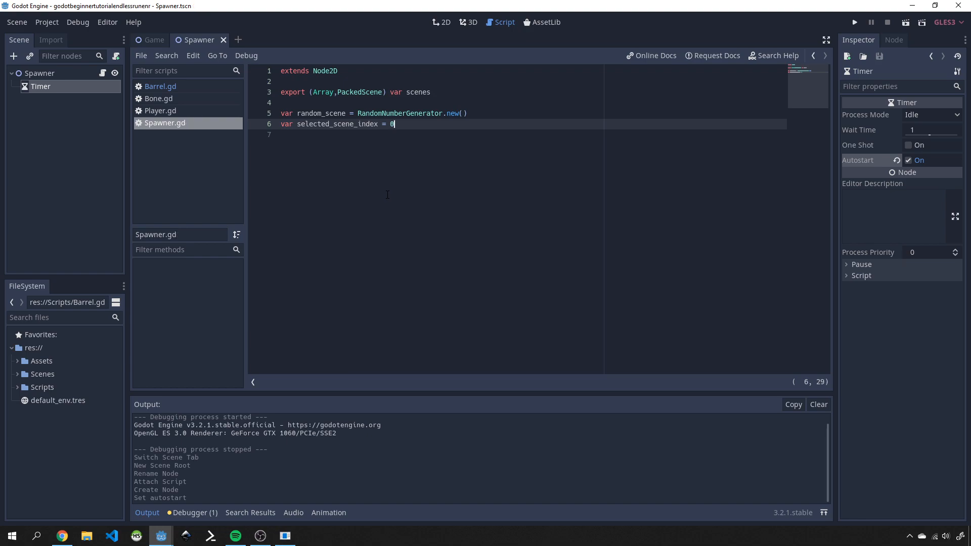
Connect the Timer's timeout() signal to Spawner, creating _on_Timer_timeout.
click(896, 42)
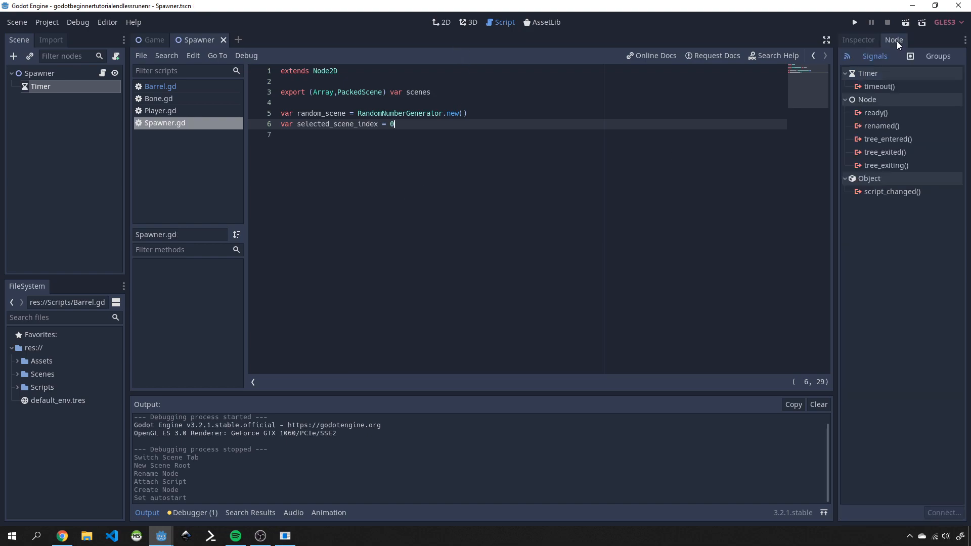
double_click(877, 86)
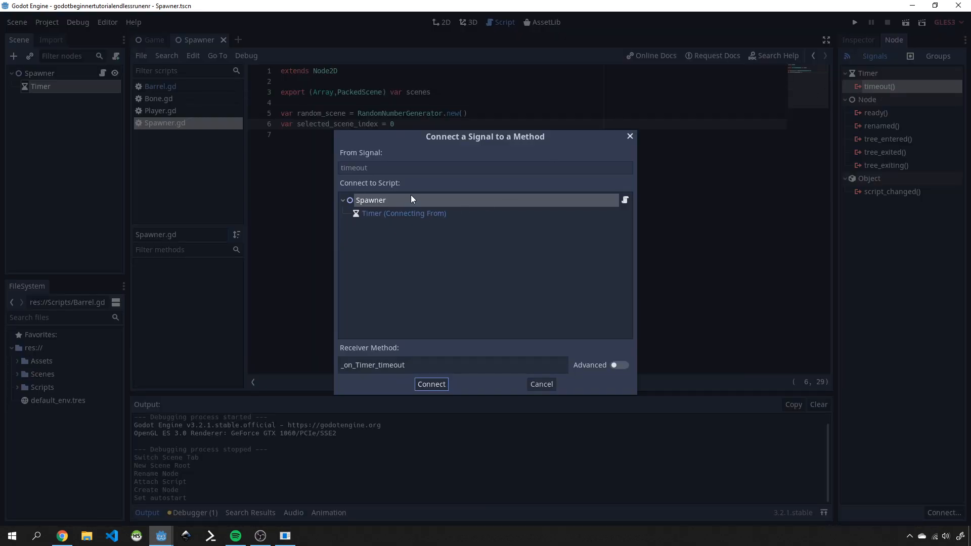
click(430, 383)
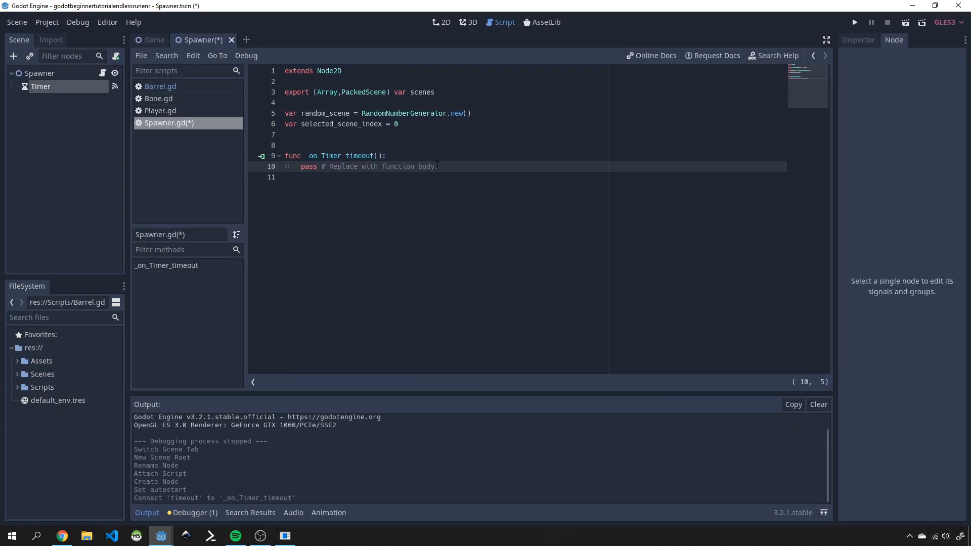
Replace the pass line with random_scene.randomize() in the timeout function.
key(shift+End)
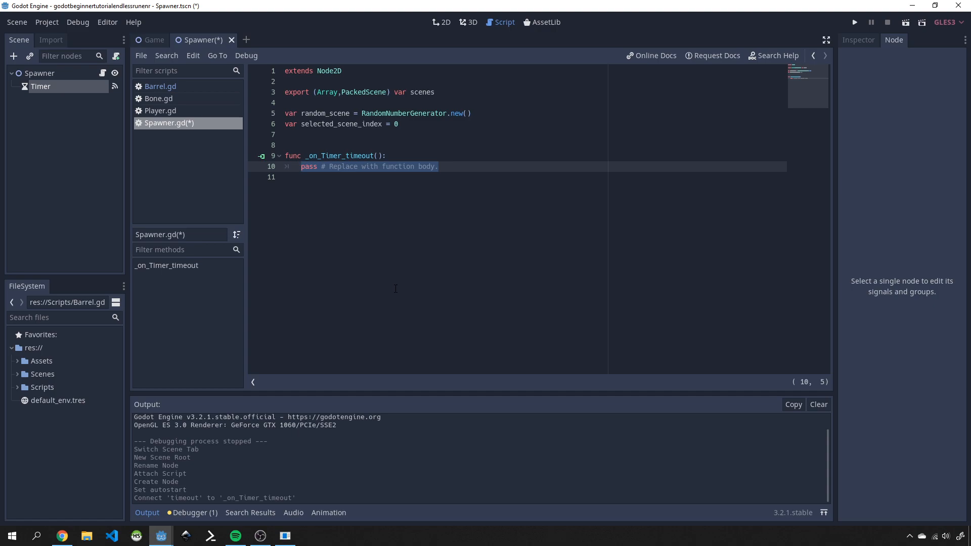
text(r)
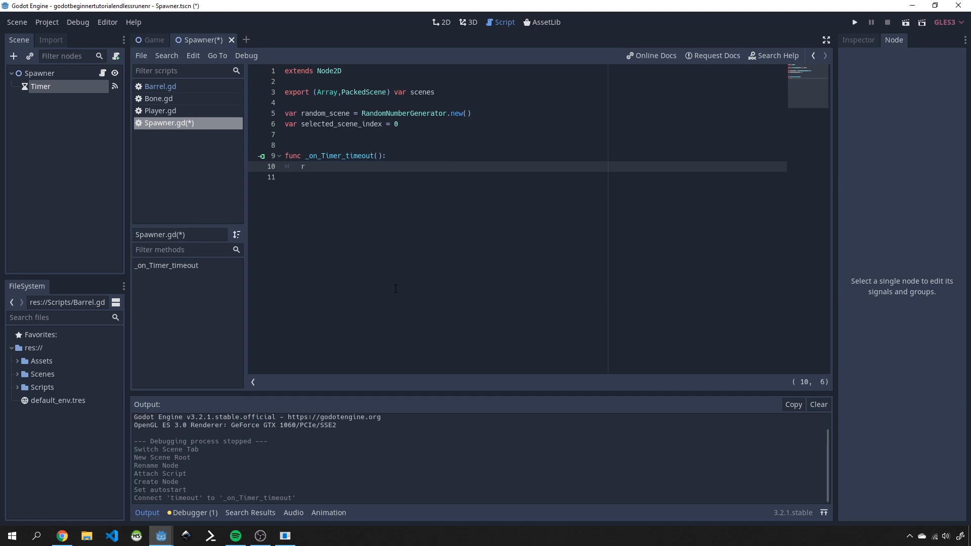
text(and)
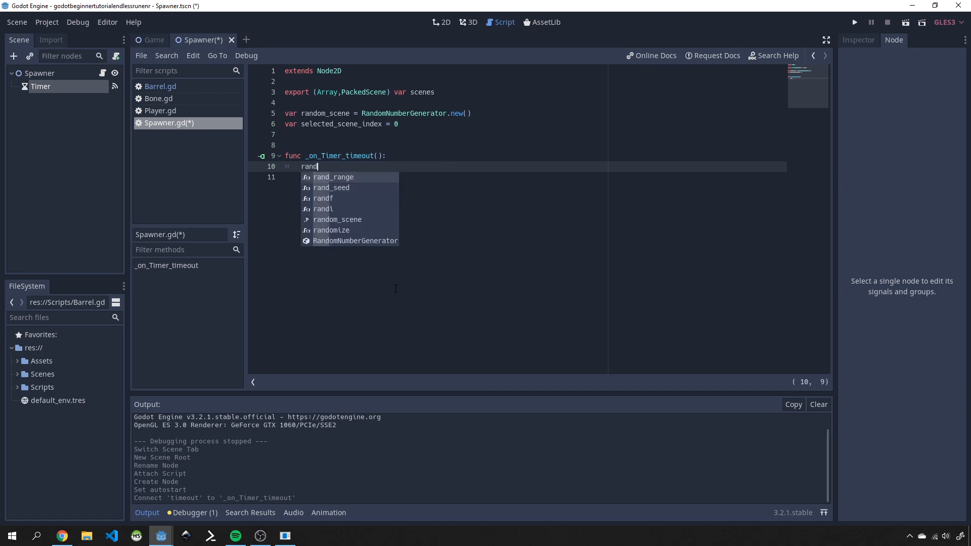
text(om)
key(Return)
text(.ran)
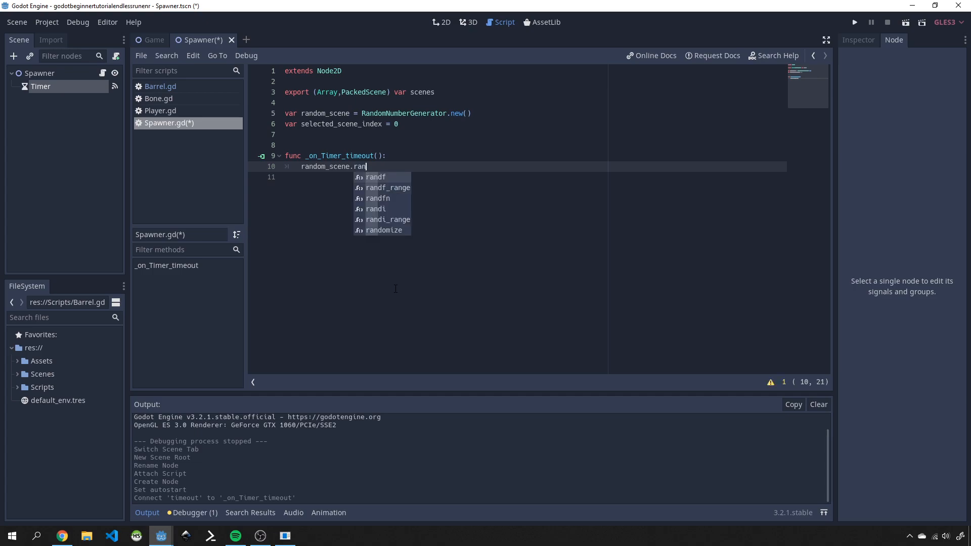
key(Down)
key(Down)
key(Down)
key(Down)
key(Down)
key(Return)
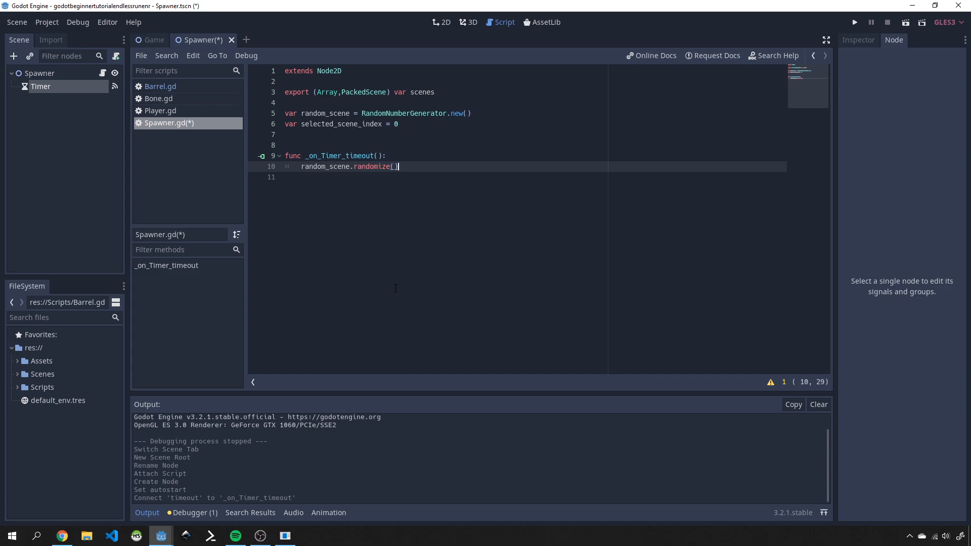
key(Return)
text(se)
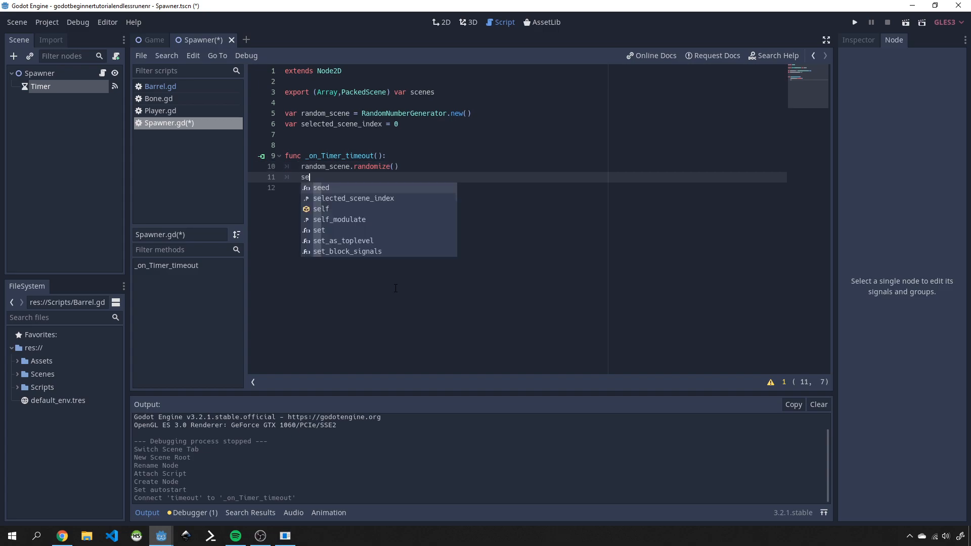
text(lect)
Set selected_scene_index = random_scene.randi_range(0, scenes.size()-1).
key(Return)
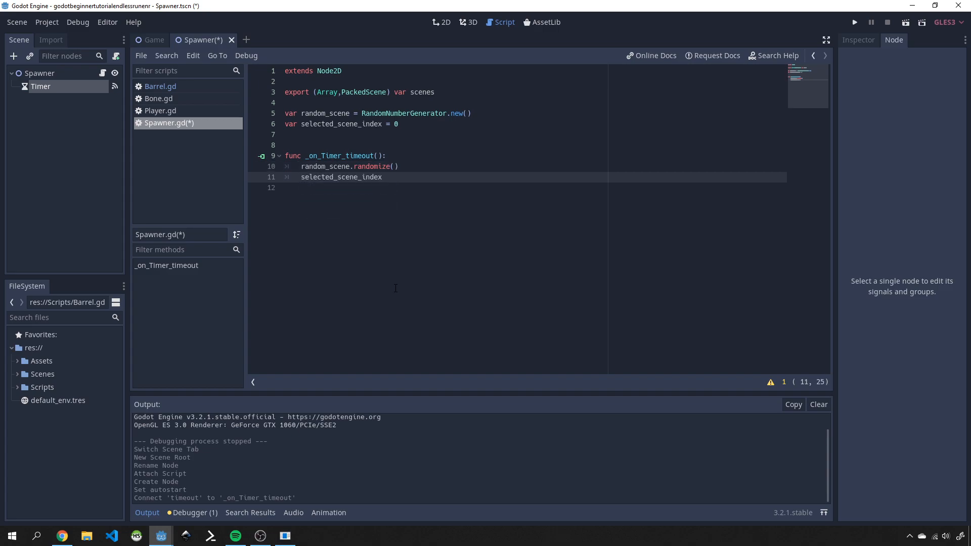
text(=rand)
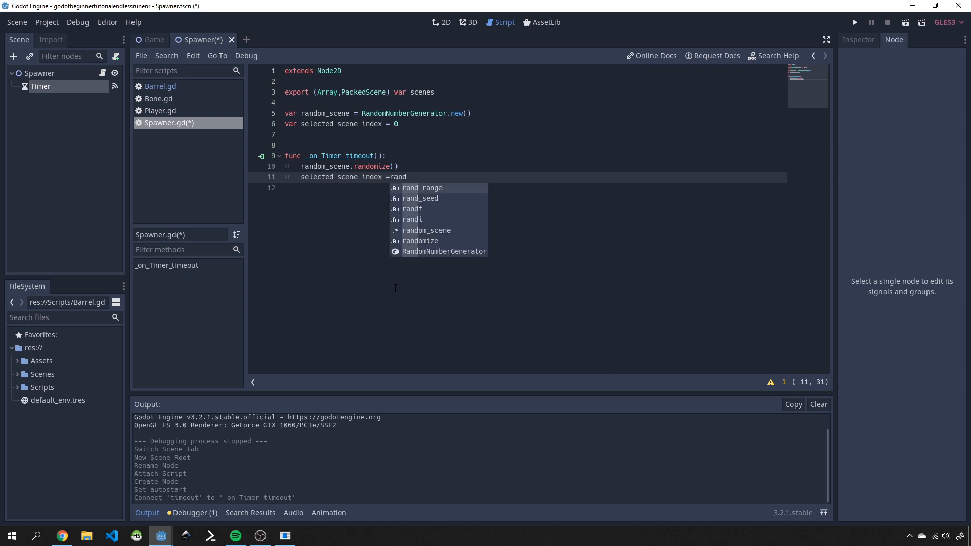
key(BackSpace)
key(BackSpace)
key(BackSpace)
key(BackSpace)
text( rand)
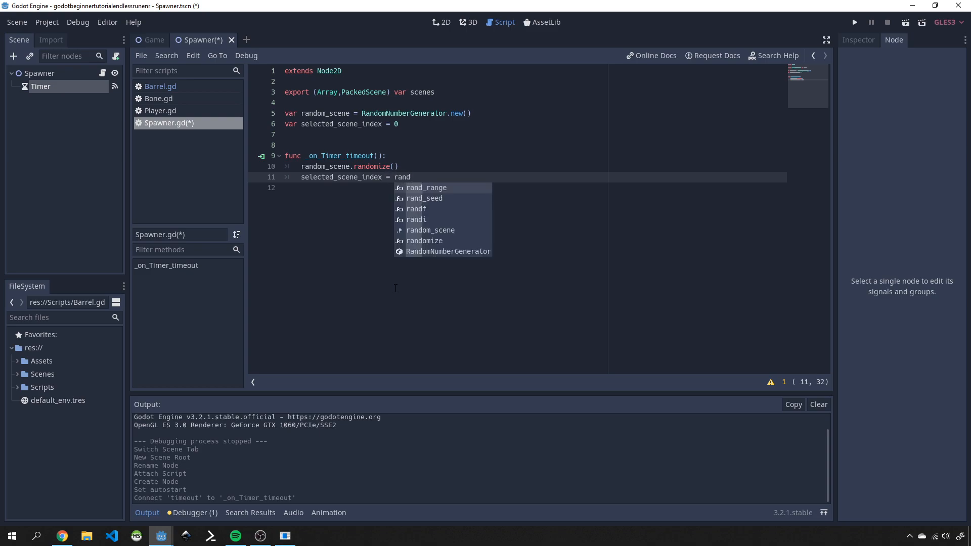
text(om)
key(Return)
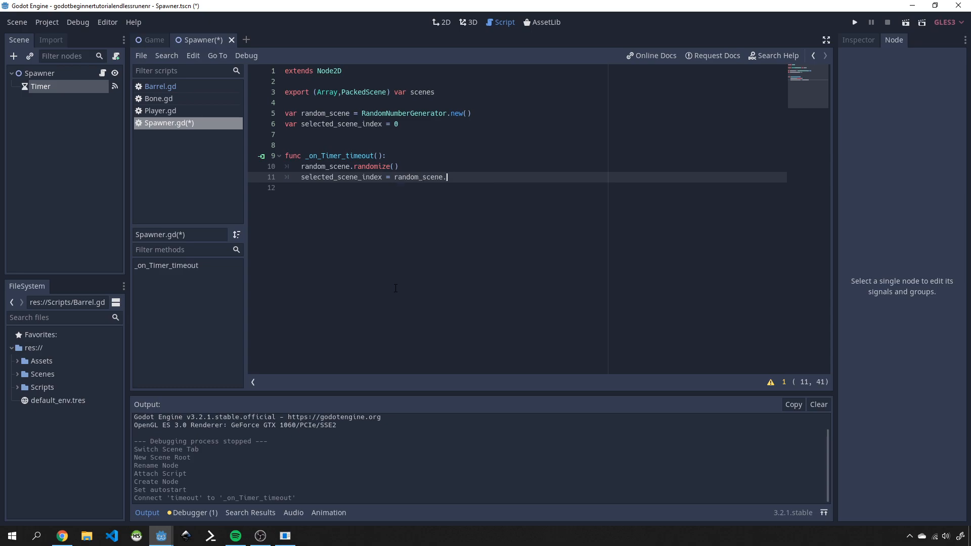
text(rand)
text(i_)
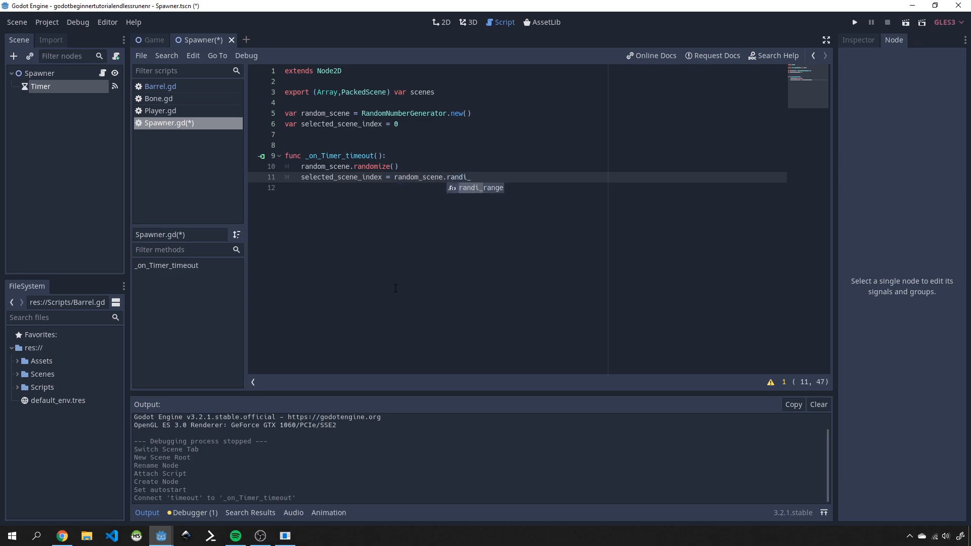
key(Return)
key(BackSpace)
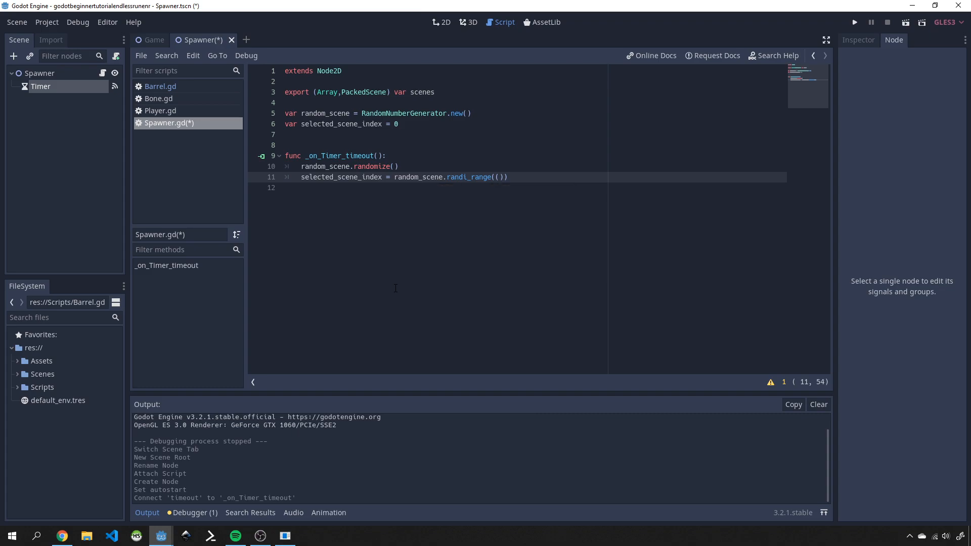
text(0, )
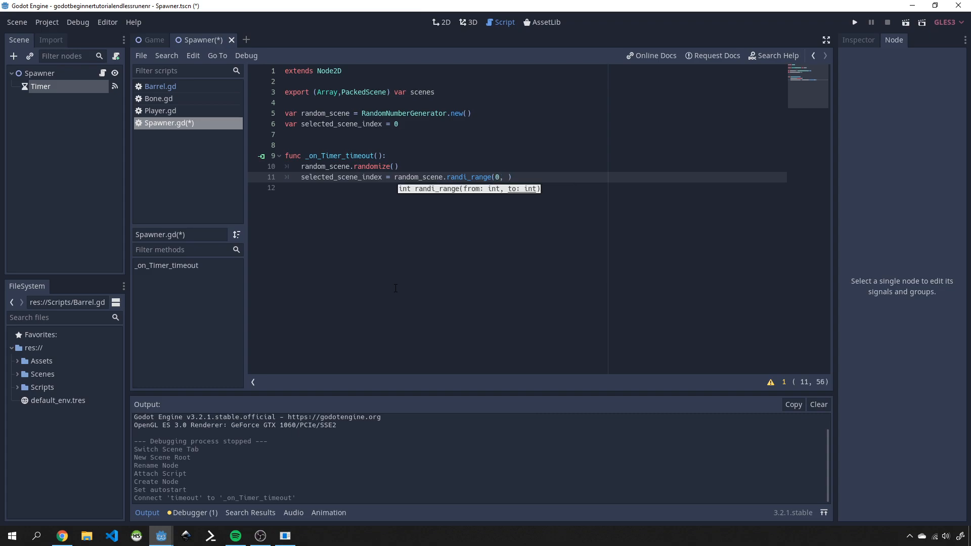
text(scenes)
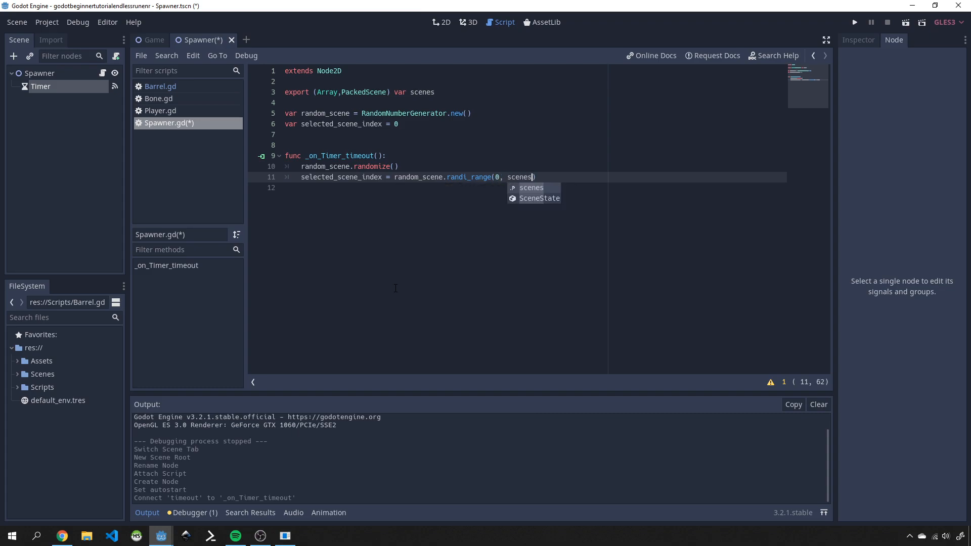
text(.size())
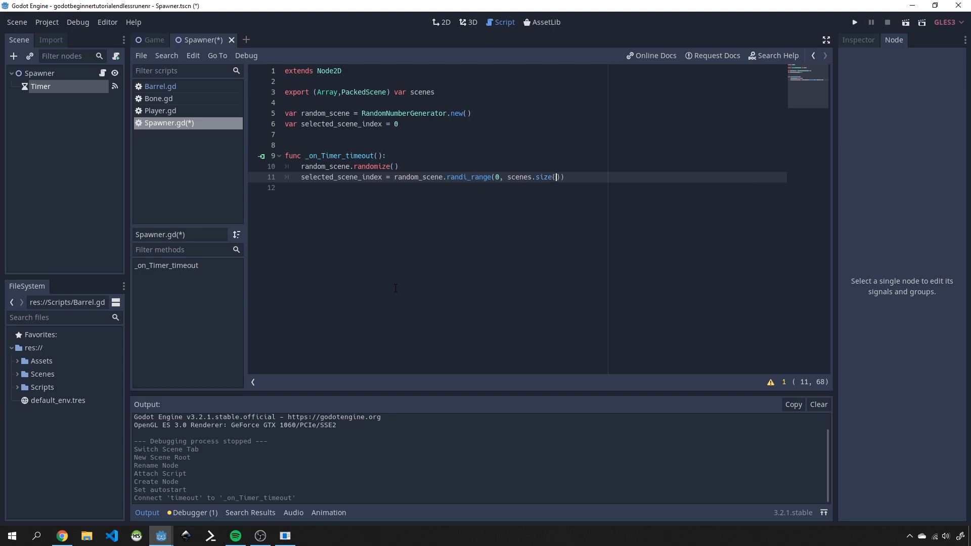
text(-1)
Instance scenes[selected_scene_index] into tmp, add it with add_child_below_node(self, tmp), and save.
key(Return)
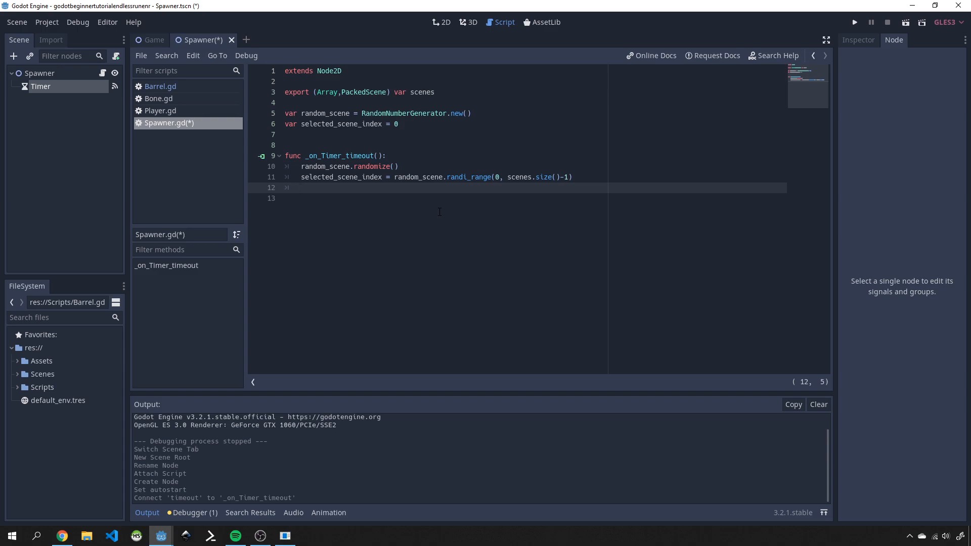
text(va)
text(r tmp = )
text(sce)
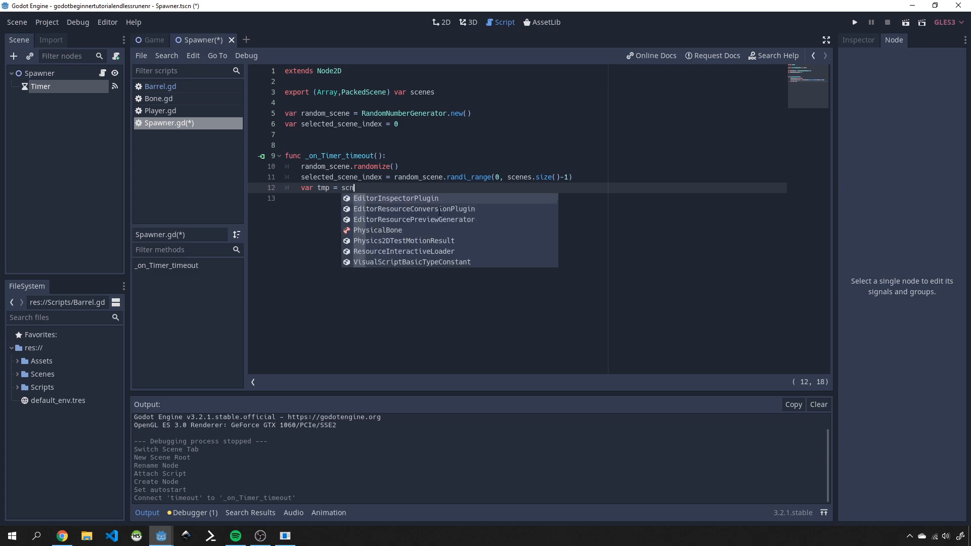
text(nes[)
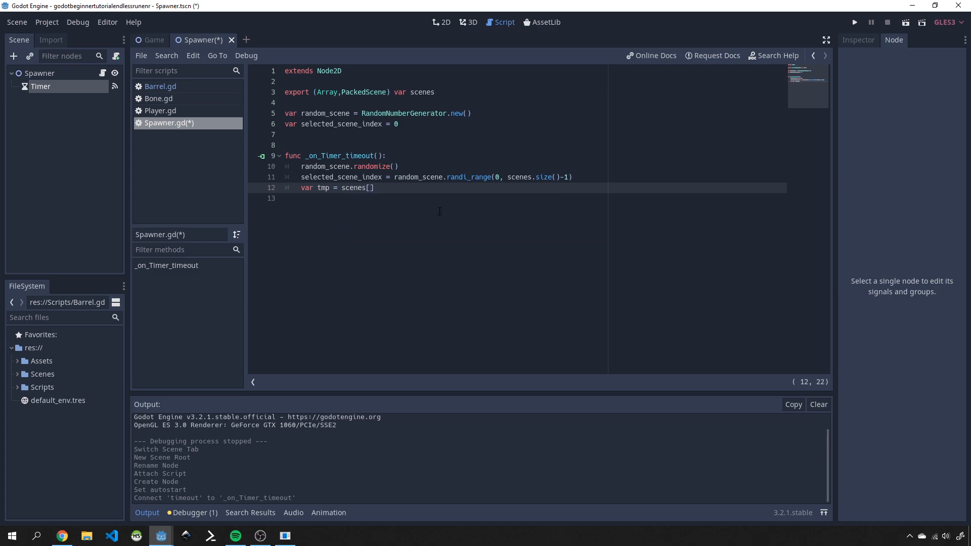
text(select)
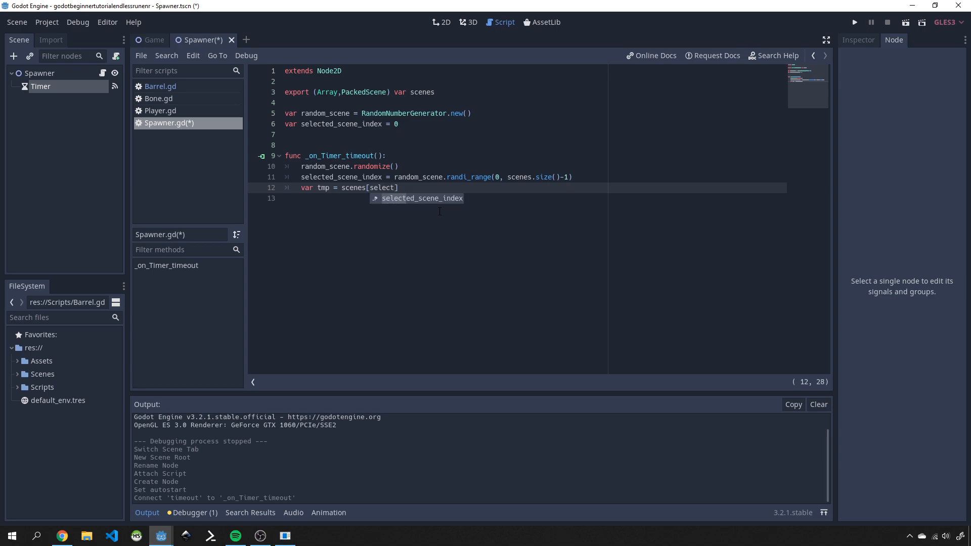
key(Return)
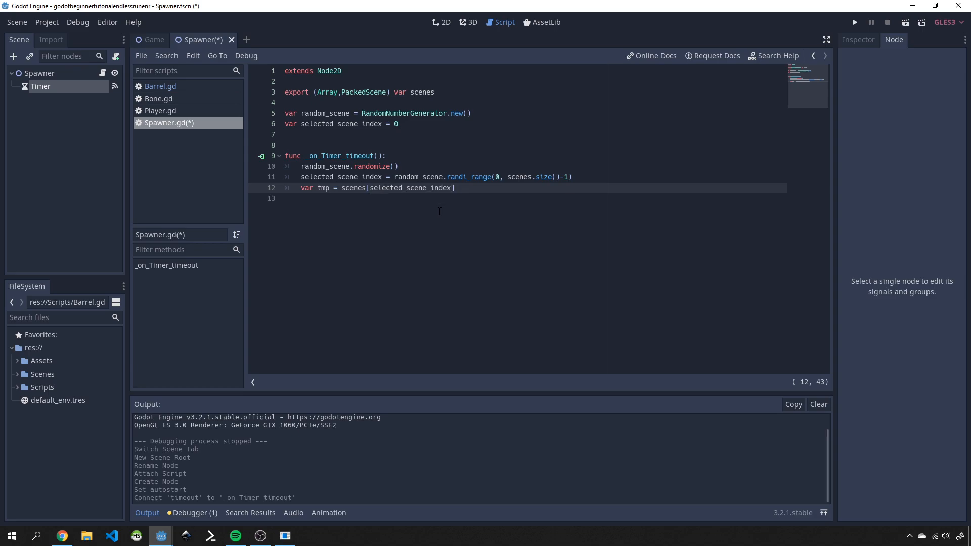
text(.instanc)
text(e()
key(Return)
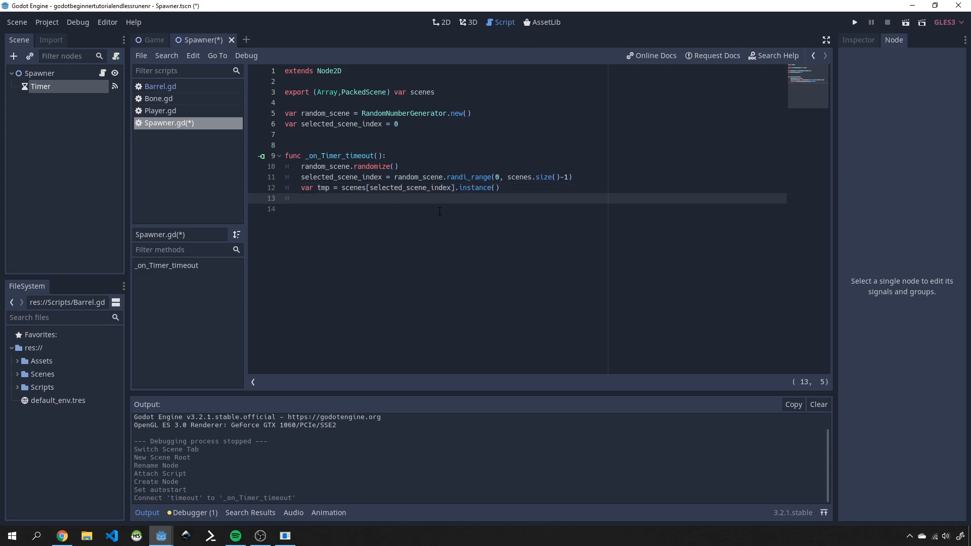
text(add_)
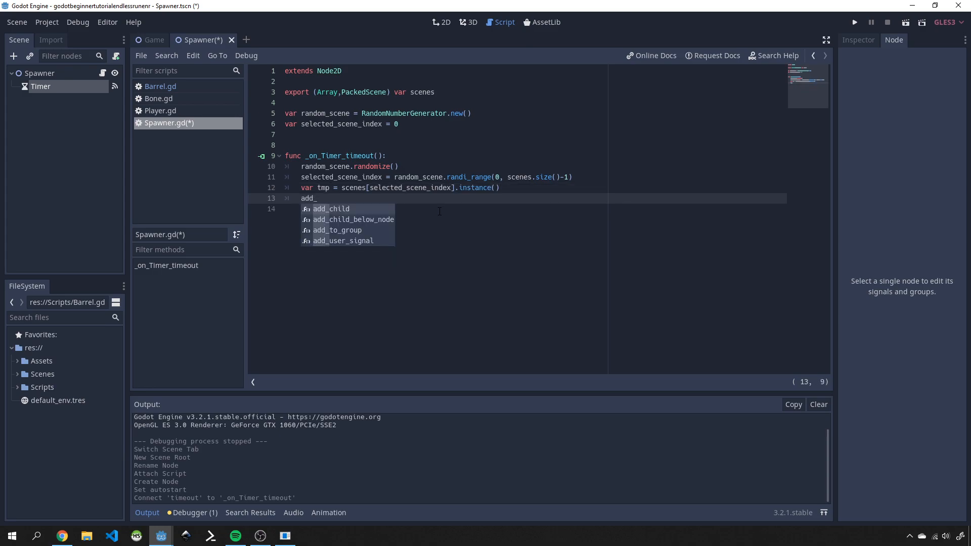
key(Down)
key(Return)
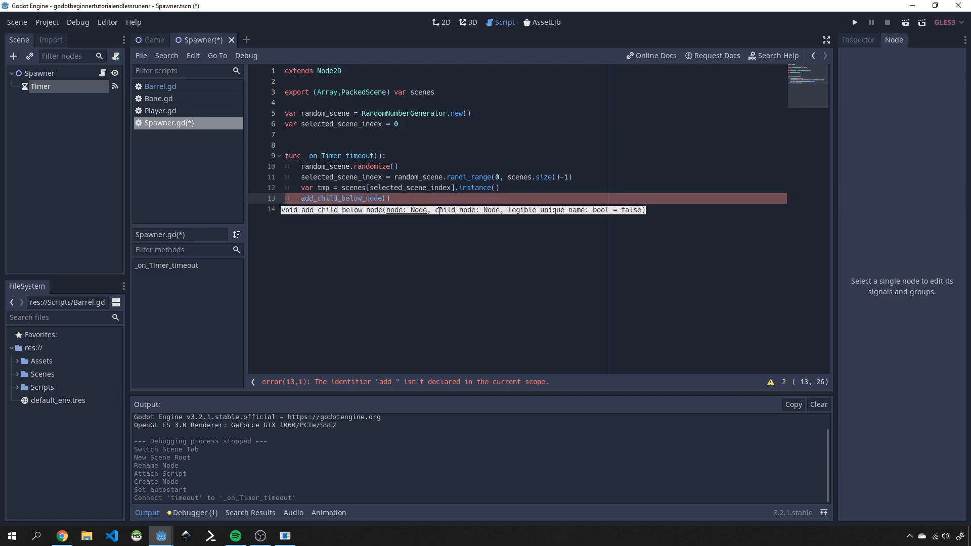
text(self)
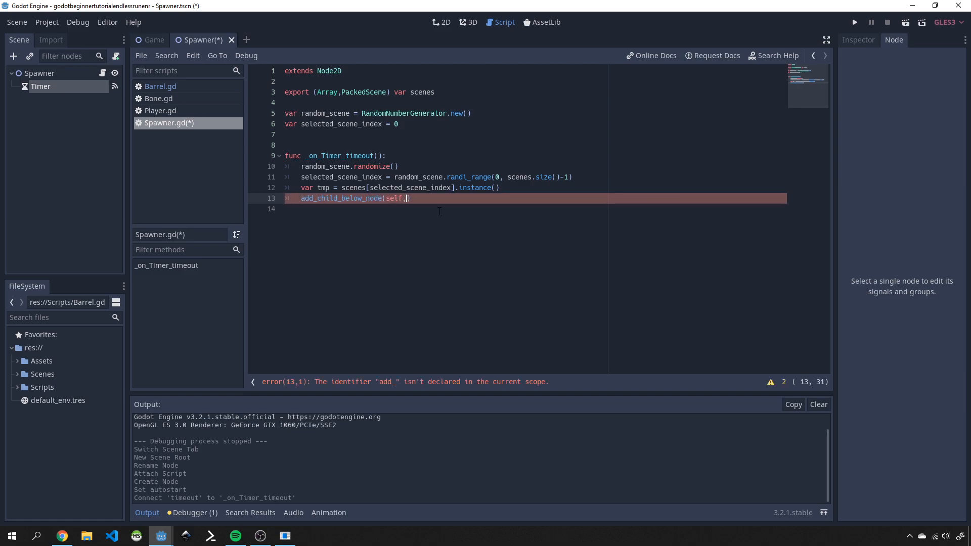
text(,tmp)
key(ctrl+s)
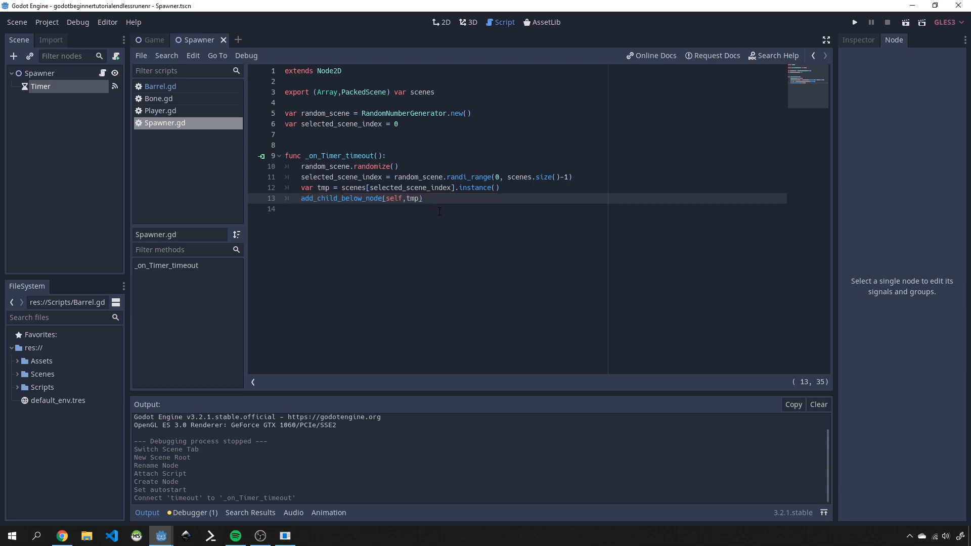
Instance Spawner.tscn from Scenes/Spawners as a child of the Game root node.
click(151, 40)
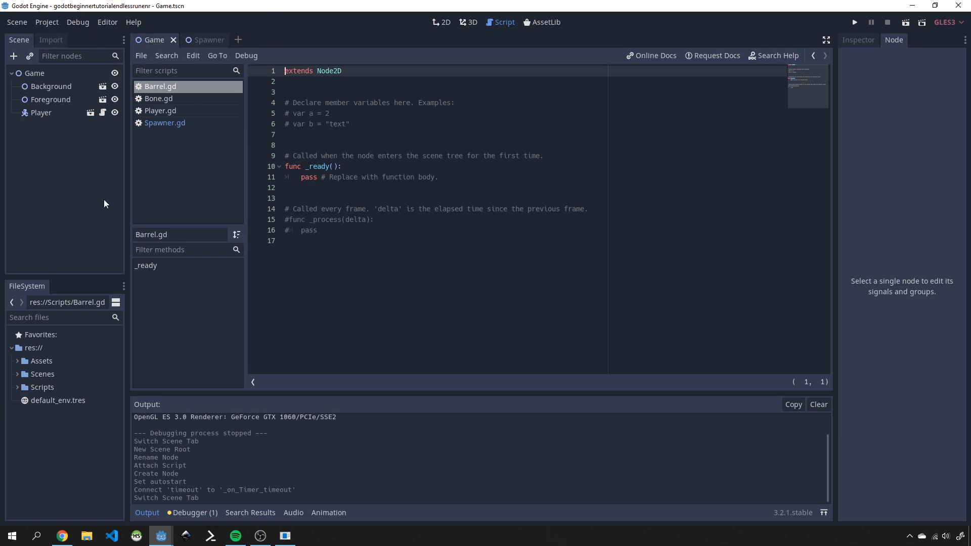
click(16, 374)
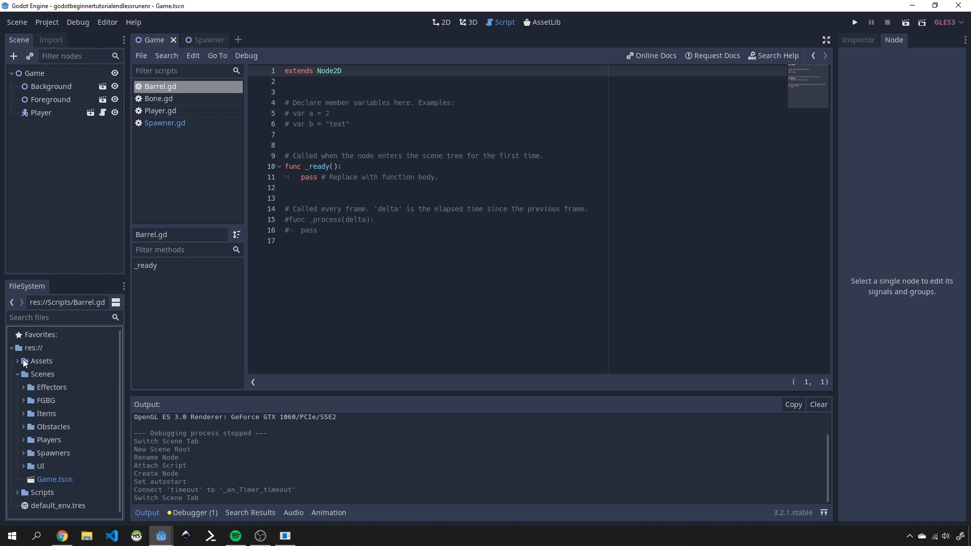
click(24, 453)
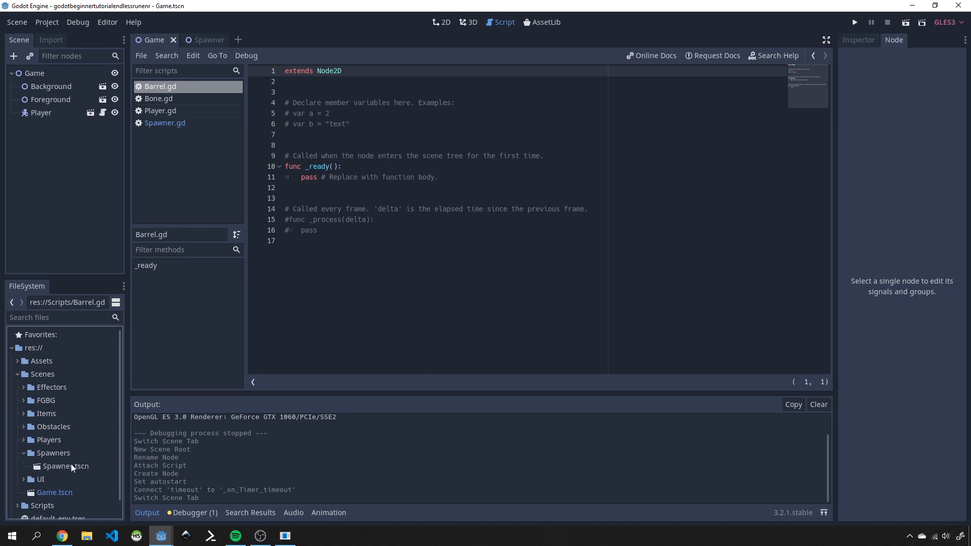
drag(71, 467, 65, 166)
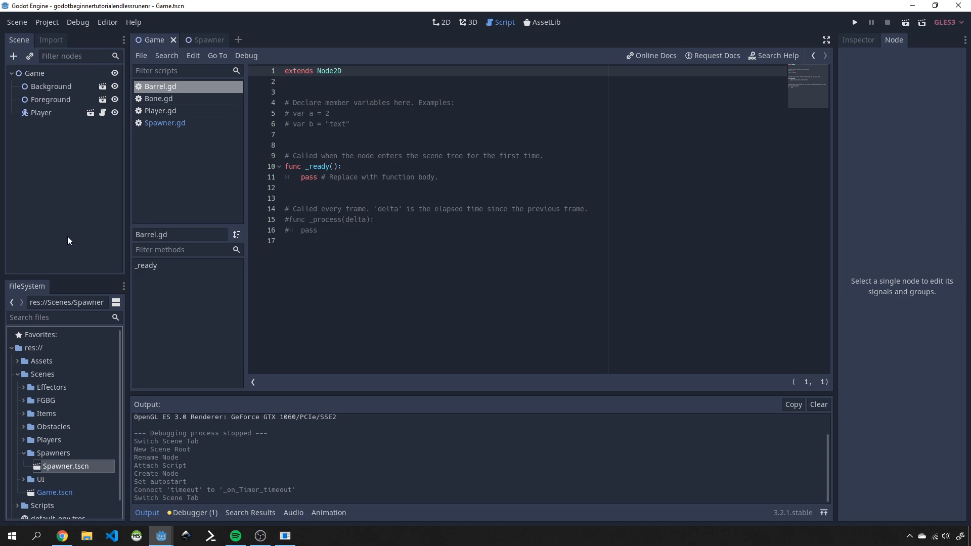
drag(57, 466, 46, 73)
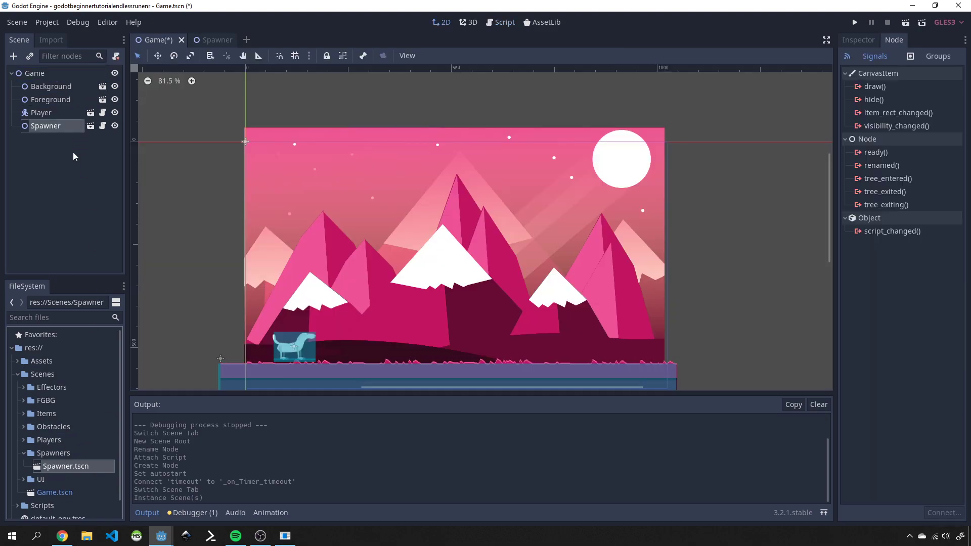
Give the Spawner's Scenes array two empty slots in the Inspector.
click(73, 152)
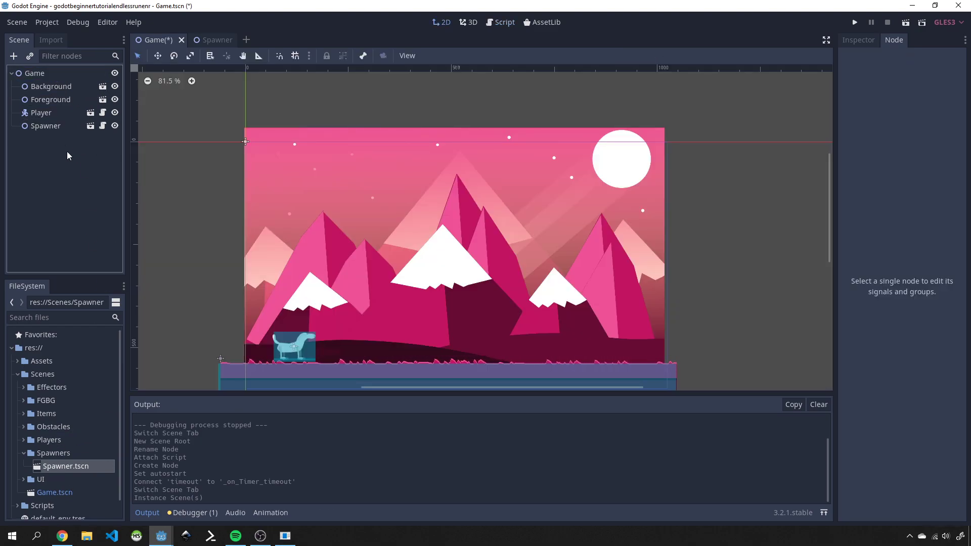
click(47, 128)
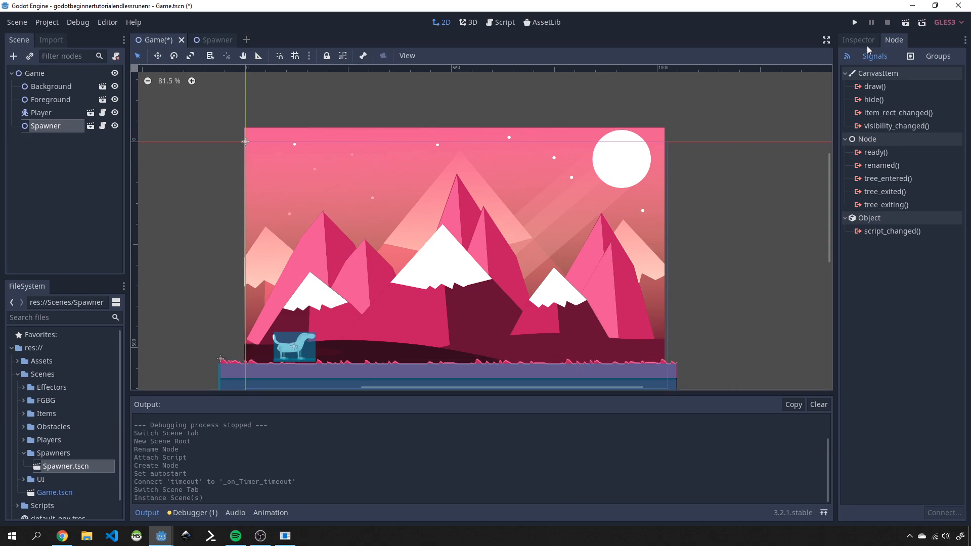
click(855, 38)
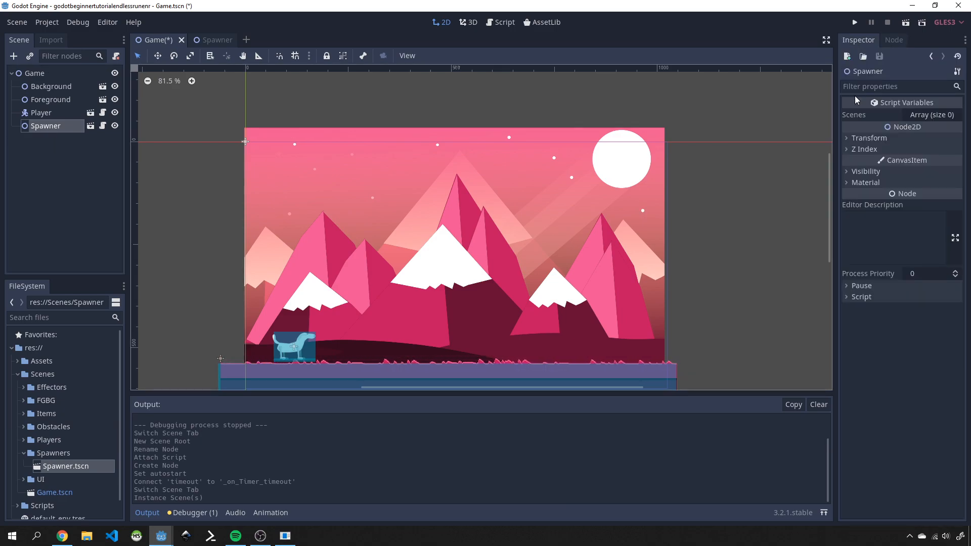
click(931, 115)
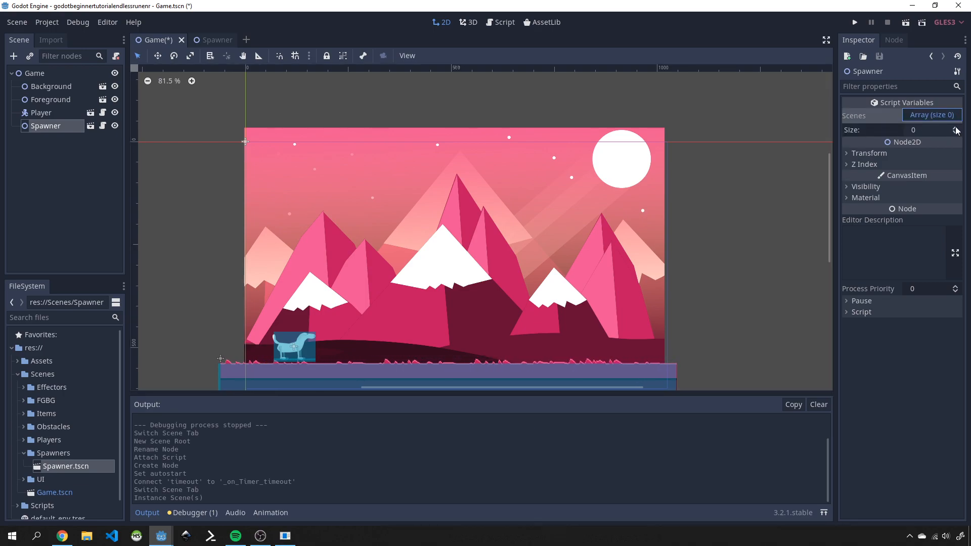
click(954, 128)
click(956, 129)
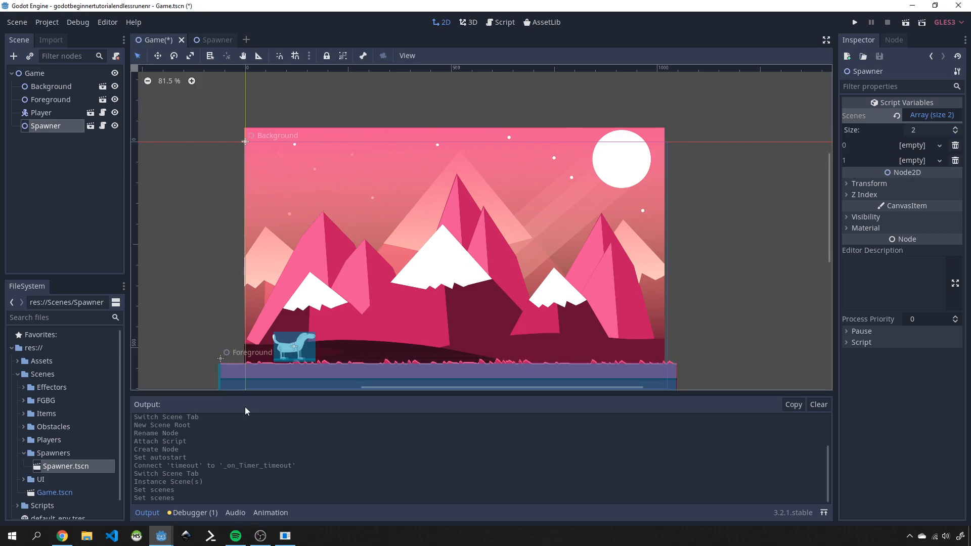
Assign Barrel.tscn to slot 0 and Bone.tscn to slot 1, then save the Game scene.
click(23, 426)
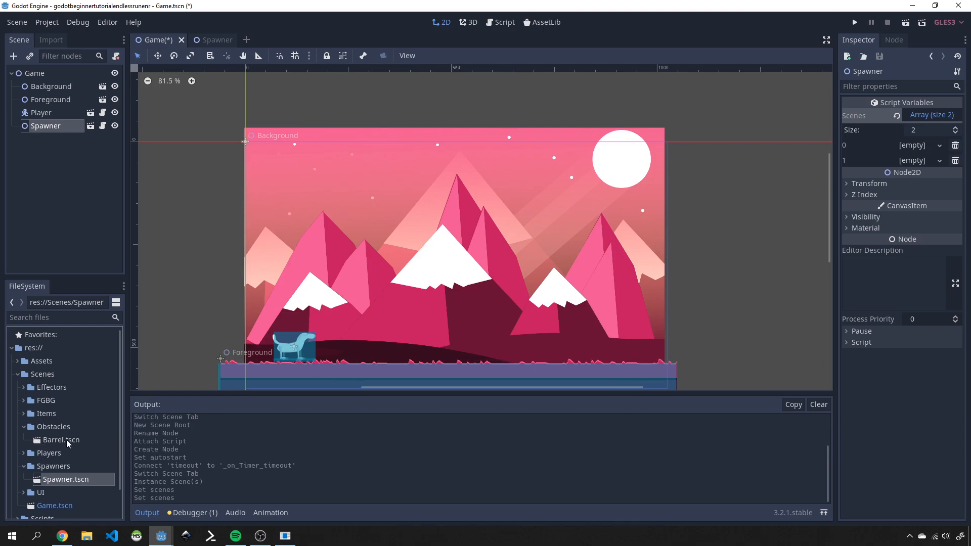
drag(64, 441, 902, 150)
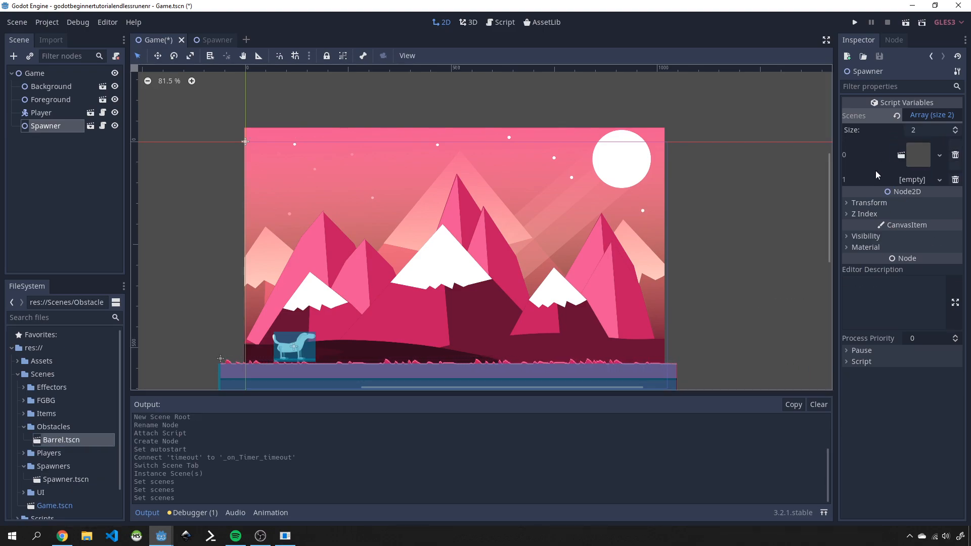
click(23, 414)
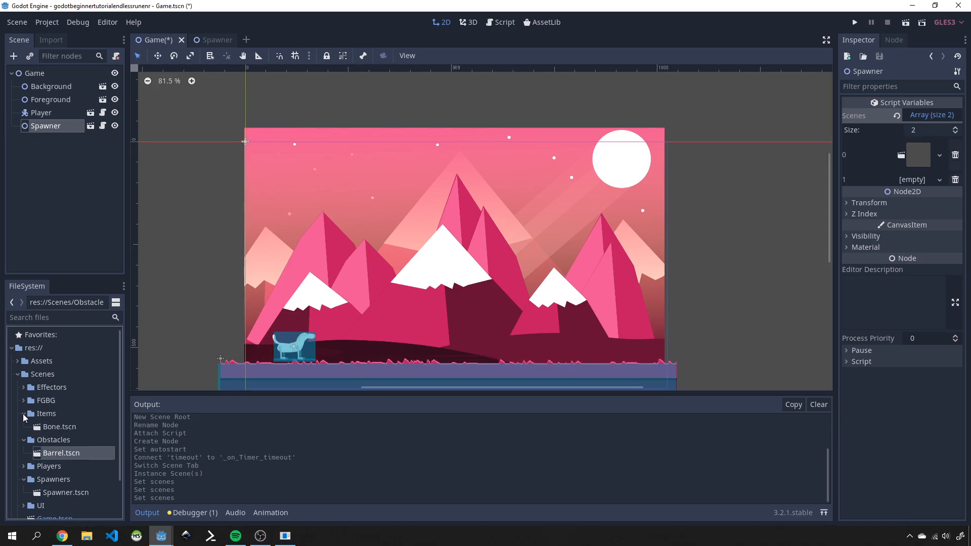
mouse_move(60, 426)
mouse_down()
mouse_move(931, 169)
mouse_move(914, 181)
mouse_up()
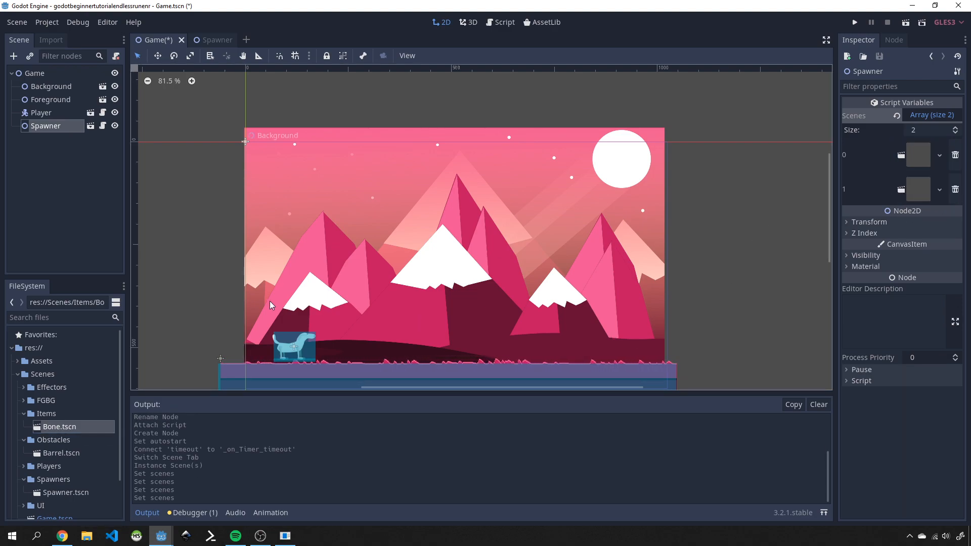
key(ctrl+s)
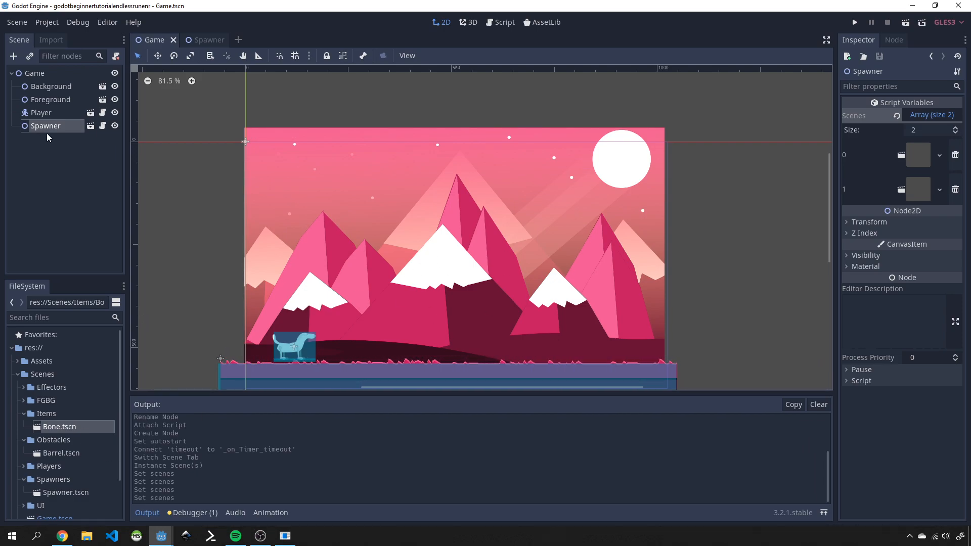
Move the Spawner node into empty space right of the background, off-screen, and save.
click(157, 55)
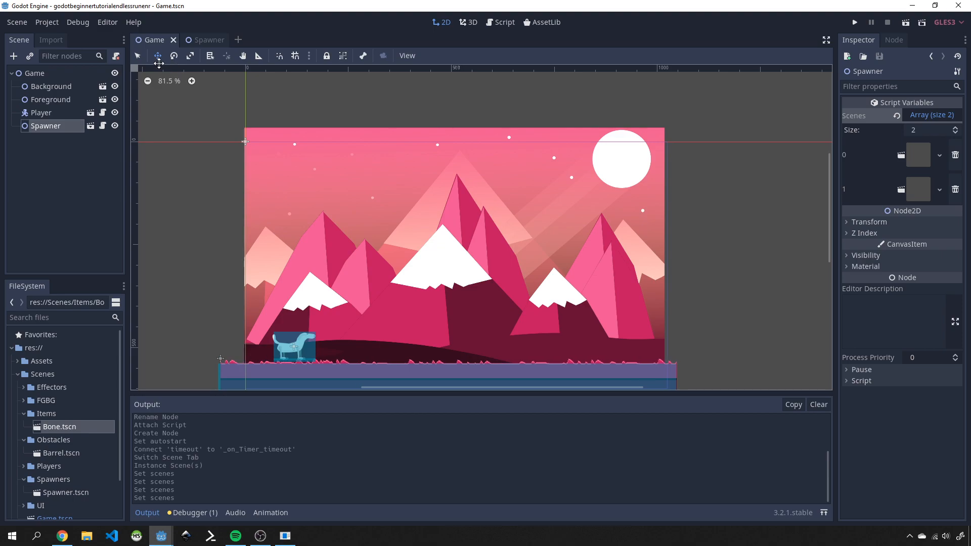
click(138, 56)
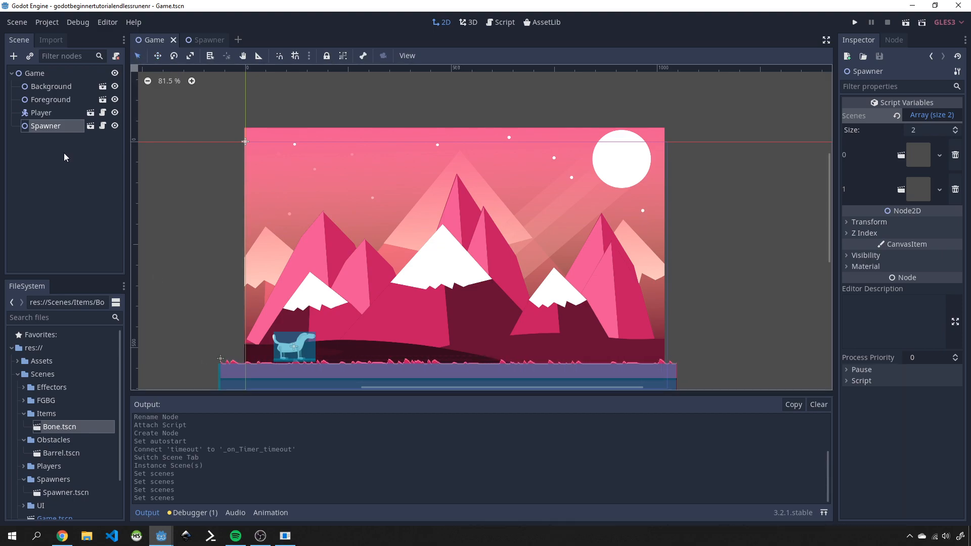
click(25, 129)
double_click(26, 128)
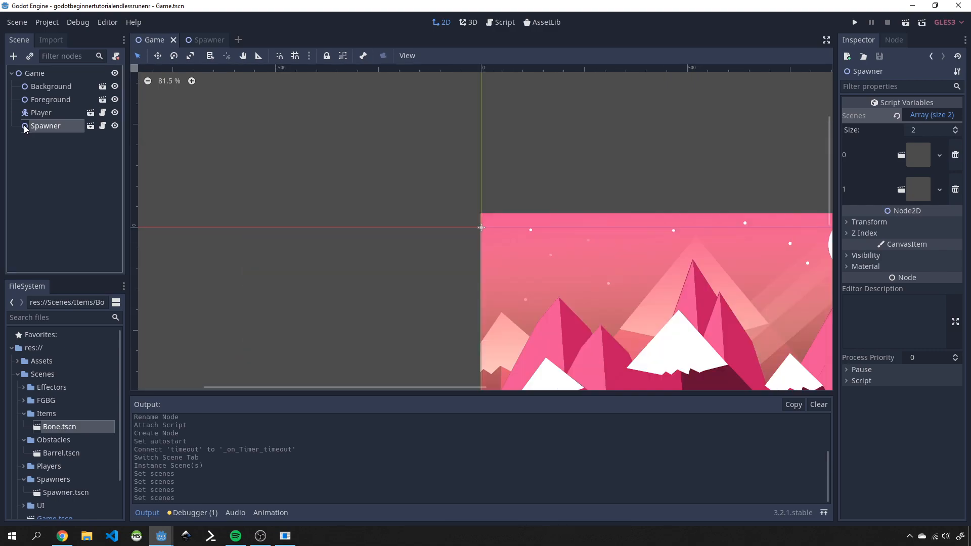
scroll(409, 260, down, 5)
scroll(408, 260, down, 3)
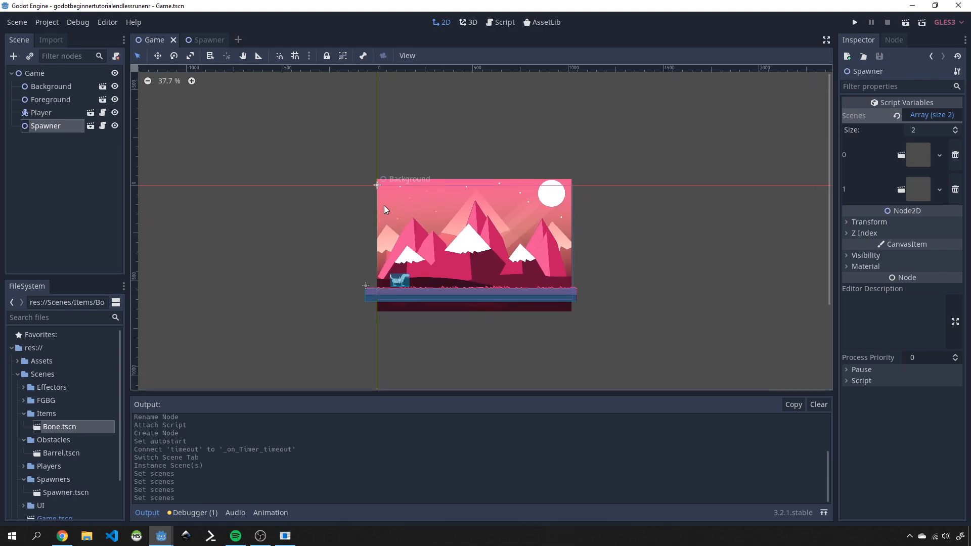
drag(485, 256, 638, 275)
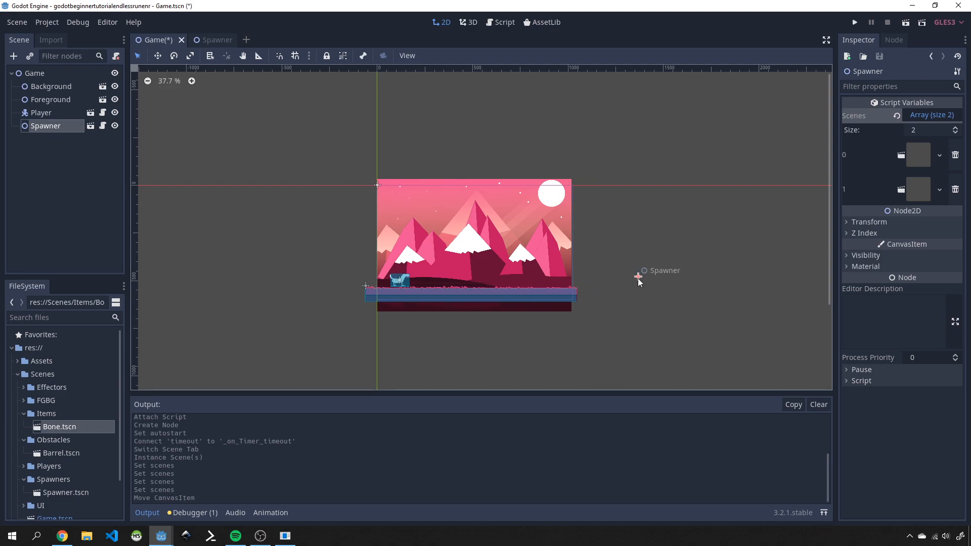
key(ctrl+s)
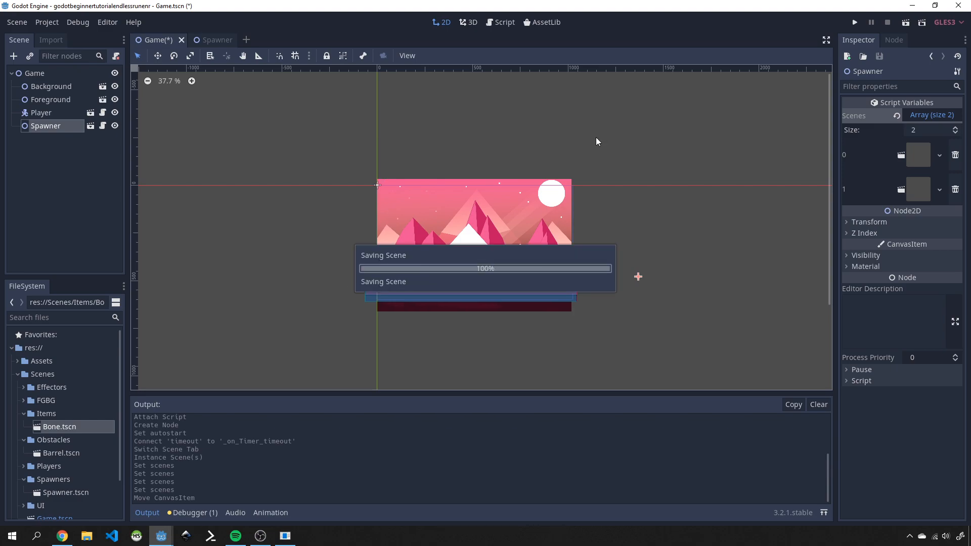
click(855, 24)
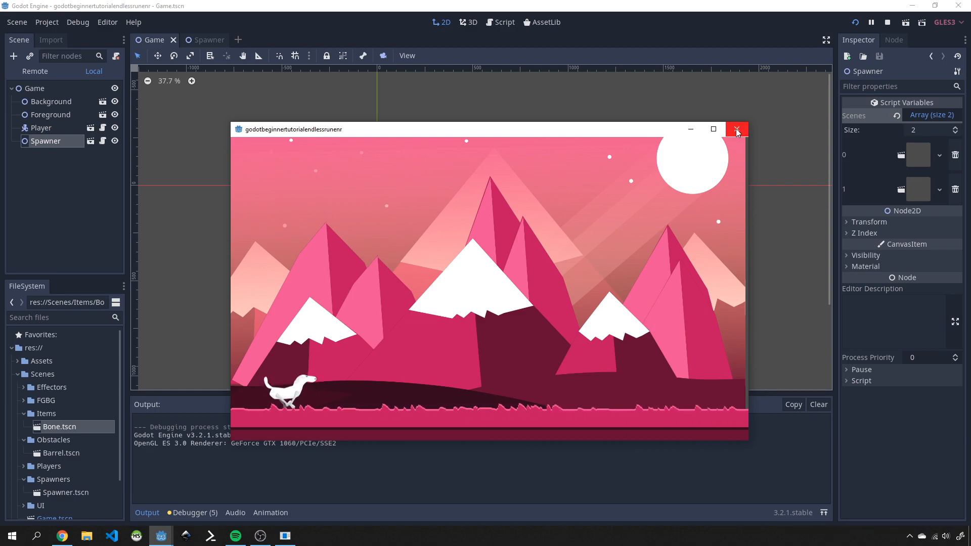
click(734, 128)
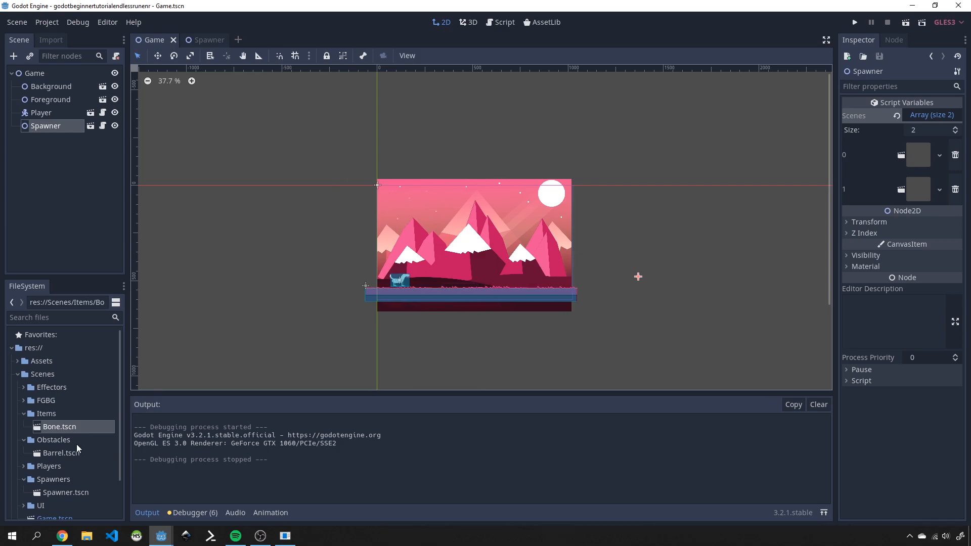
Open Barrel.tscn and Bone.tscn in their own tabs and show Bone.gd in the script editor.
double_click(62, 454)
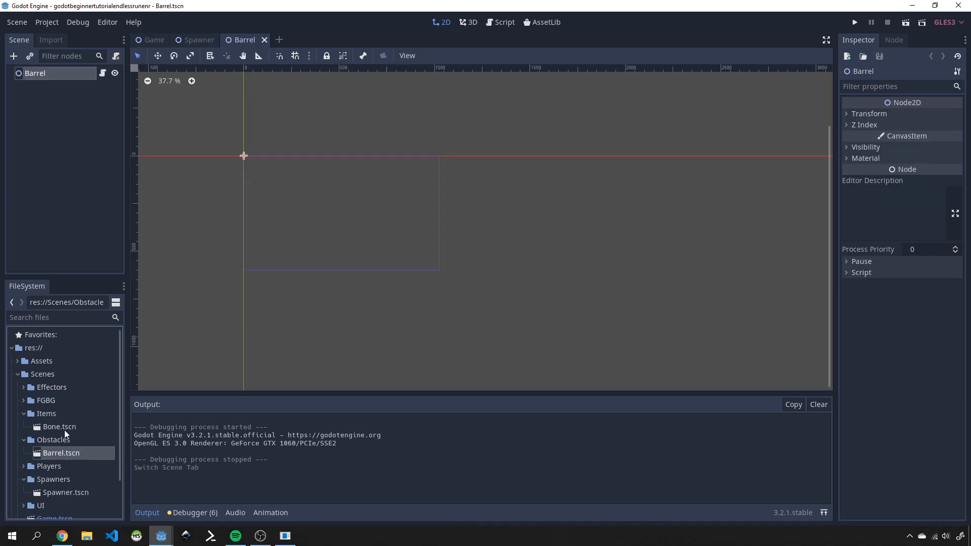
double_click(61, 428)
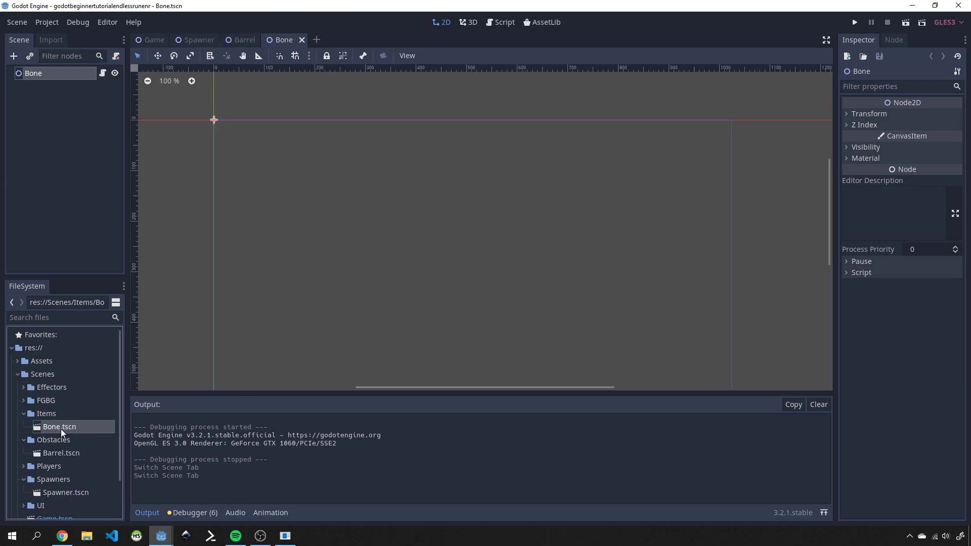
click(102, 72)
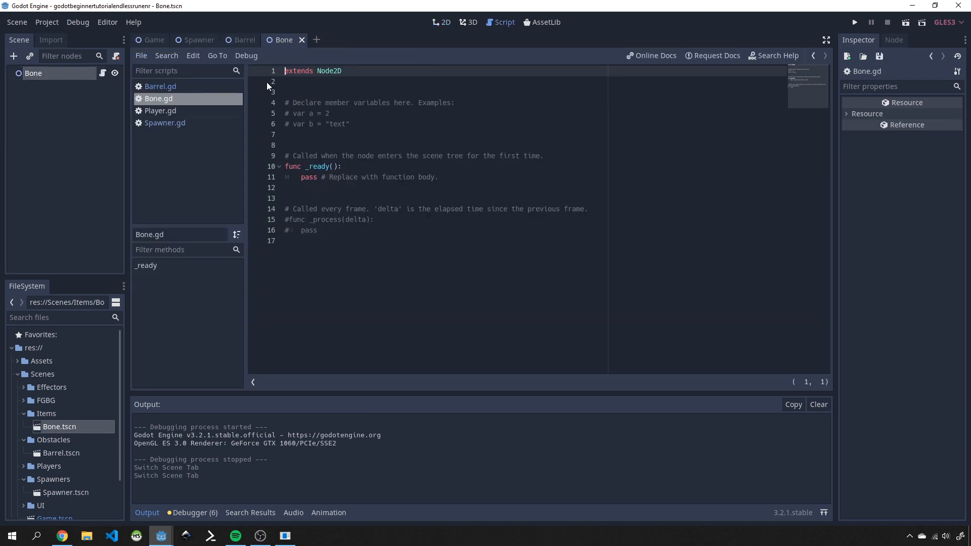